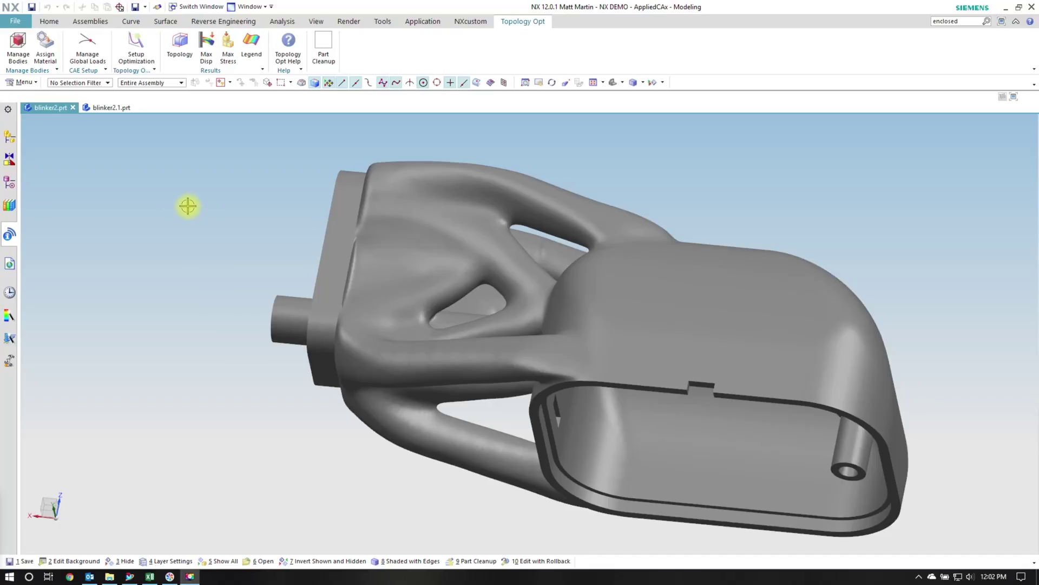
Orbit the optimized bracket, then invert shown and hidden to reveal the design-space block
scroll(222, 250, up, 2)
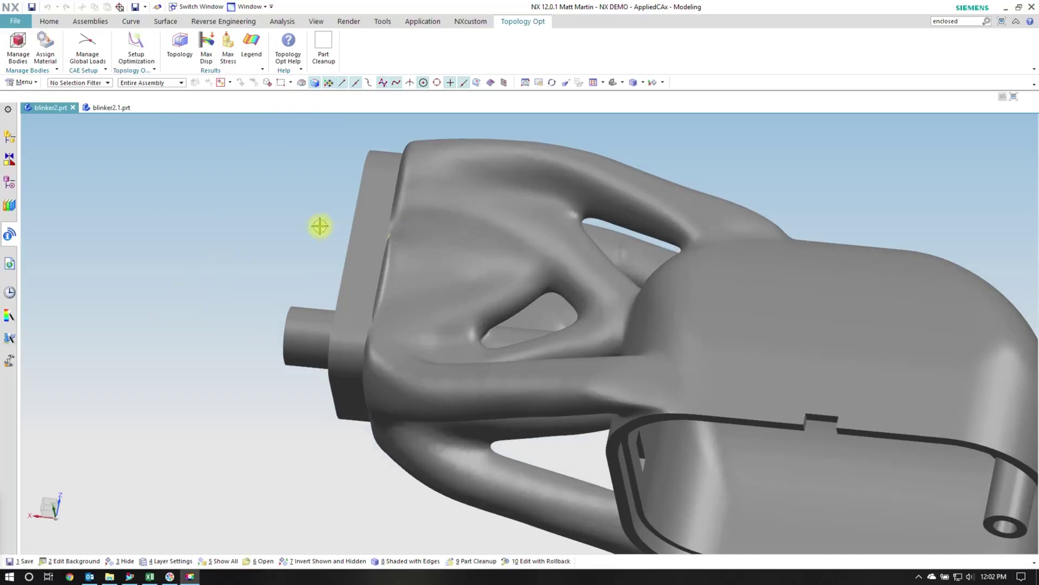
scroll(211, 240, down, 3)
middle_drag(209, 274, 164, 162)
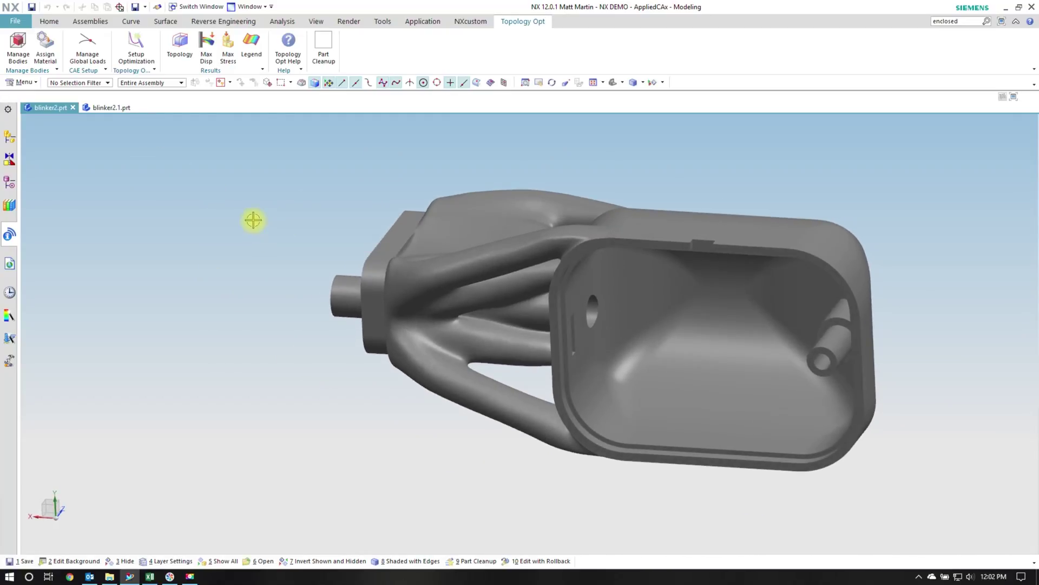
key(ctrl+shift+b)
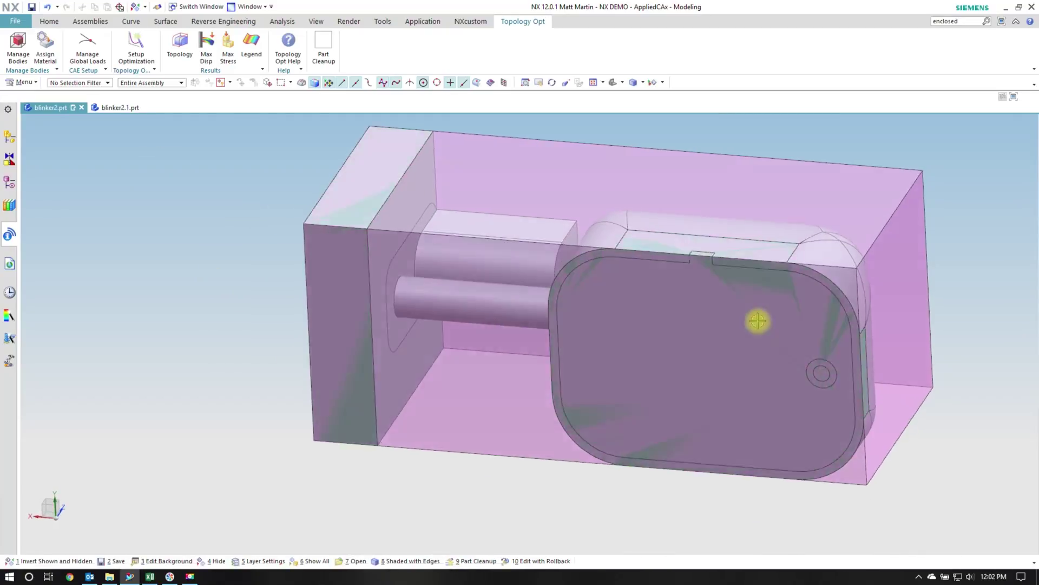
Open Manage Bodies with EXTRUDE(34) as the design-space body and show its optimization features
middle_drag(785, 318, 310, 200)
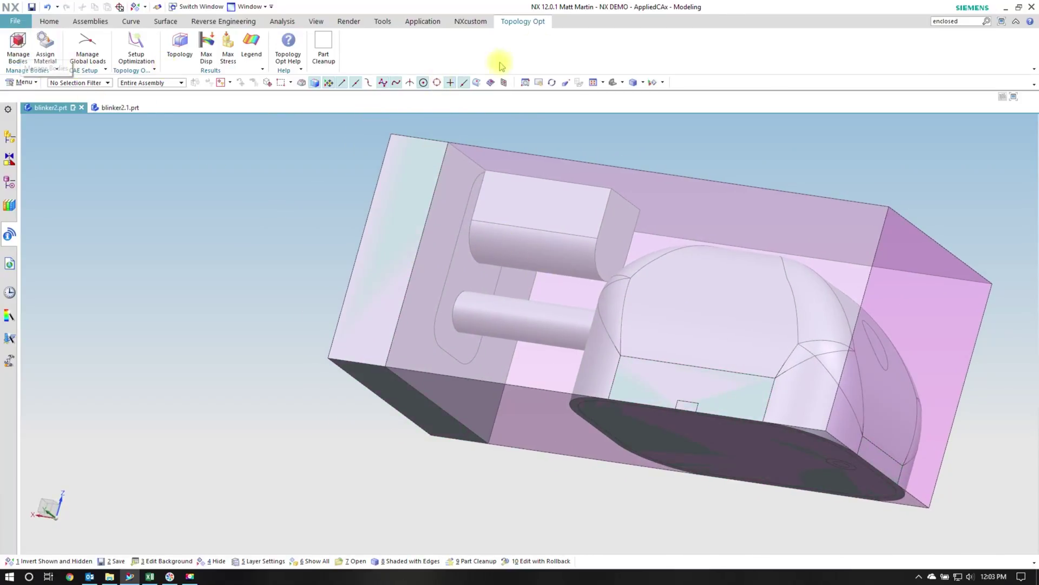
click(18, 46)
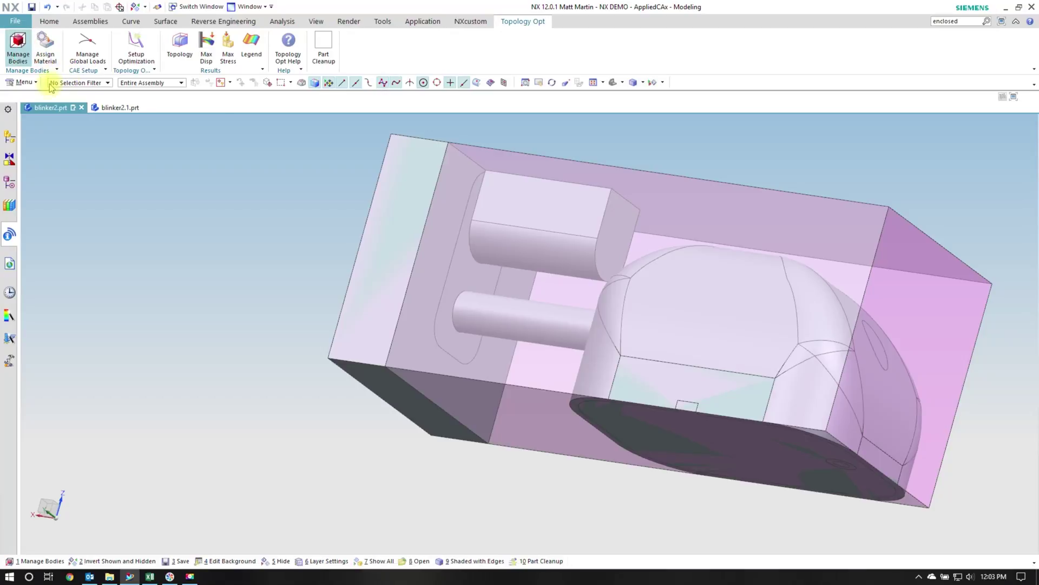
click(108, 215)
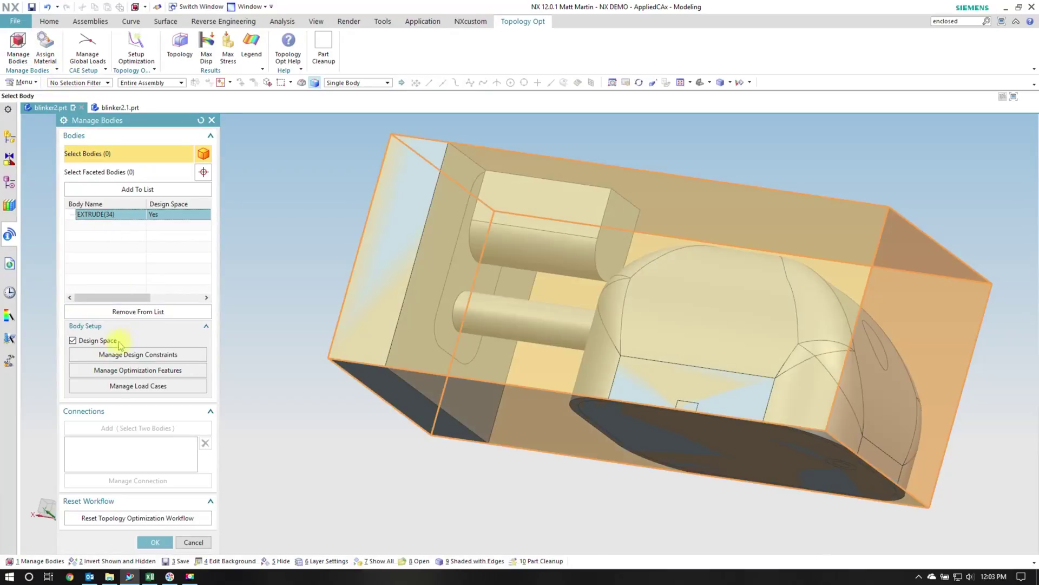
click(121, 371)
Add all auto-recognized features and review EXTRUDE(30), EXTRUDE(17) and keep-out EXTRUDE(23)
click(138, 227)
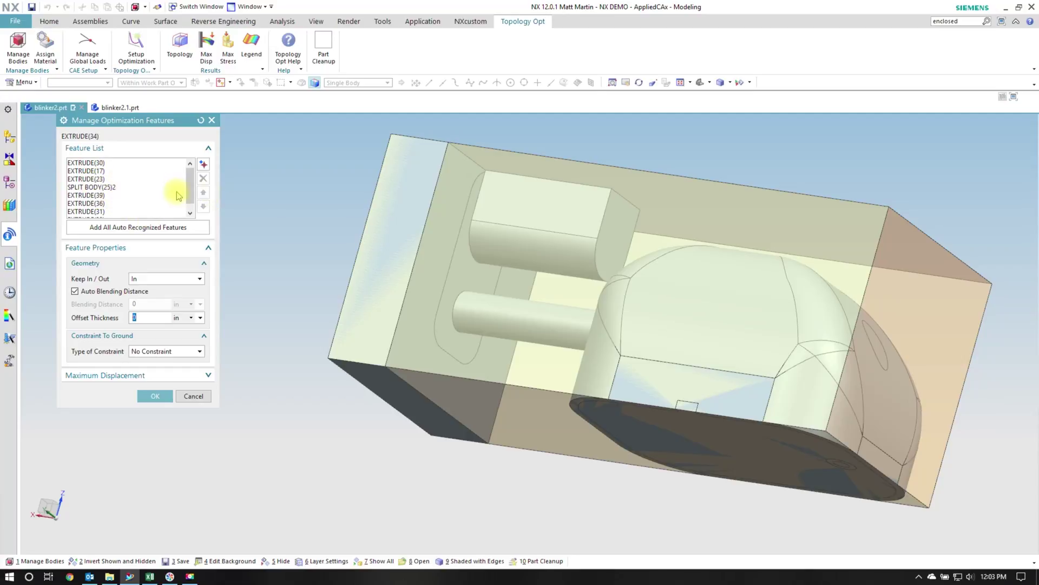
click(111, 164)
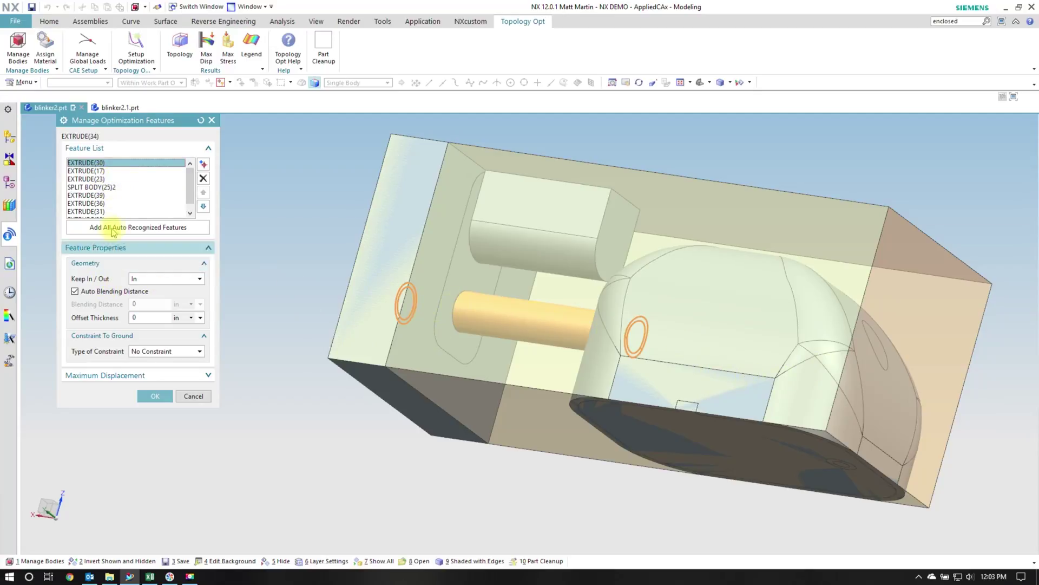
click(103, 171)
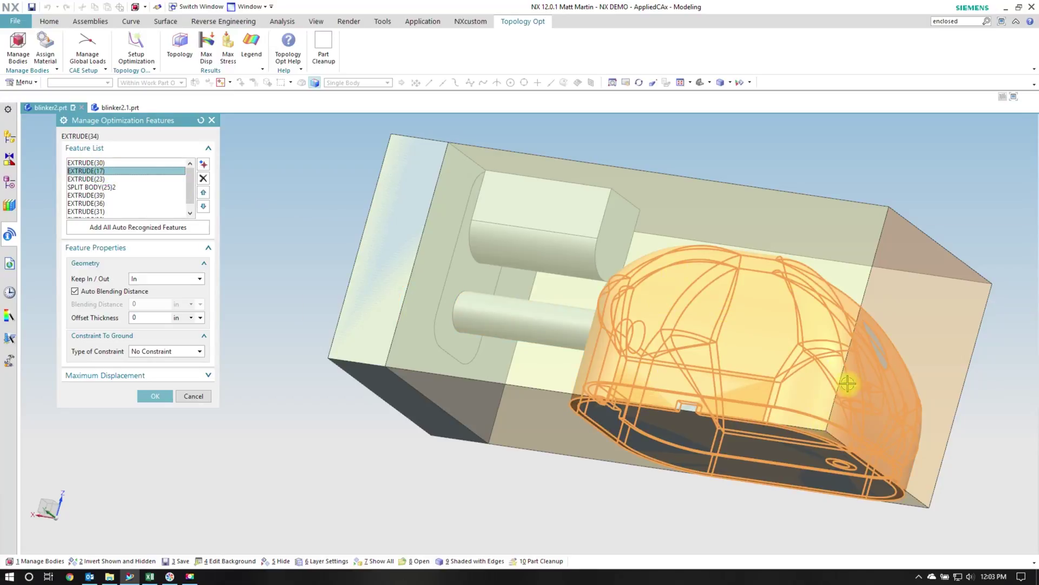
click(100, 179)
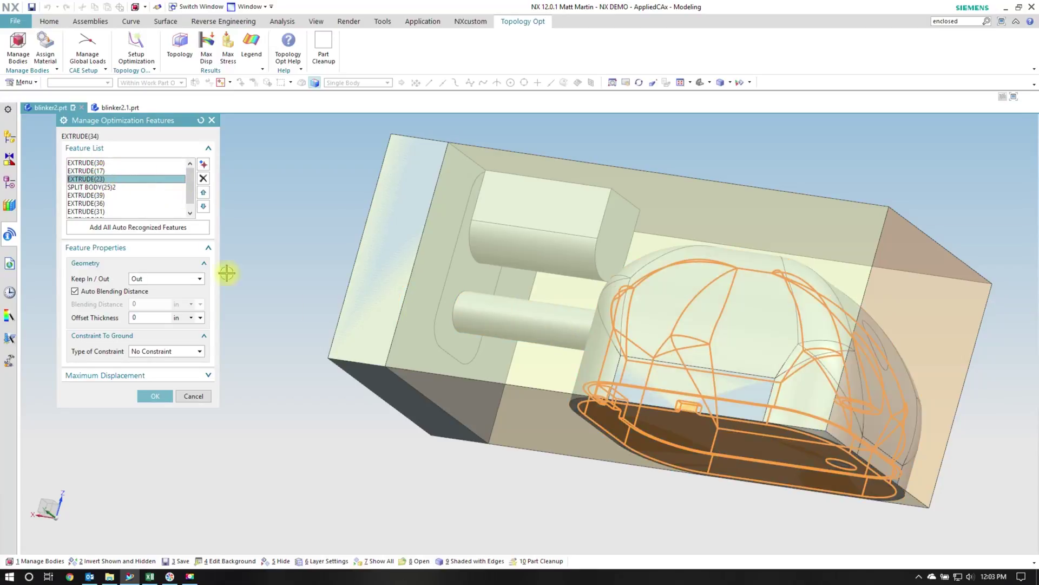
middle_drag(569, 390, 670, 292)
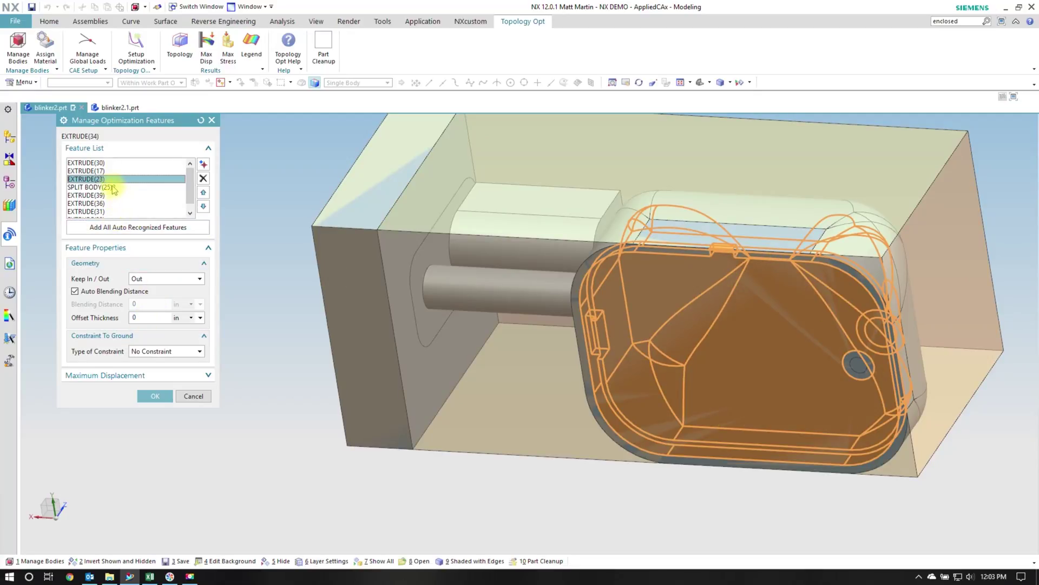
Review the SPLIT BODY(25)2 feature and the EXTRUDE(39) slot from several angles
click(92, 186)
middle_drag(497, 341, 794, 342)
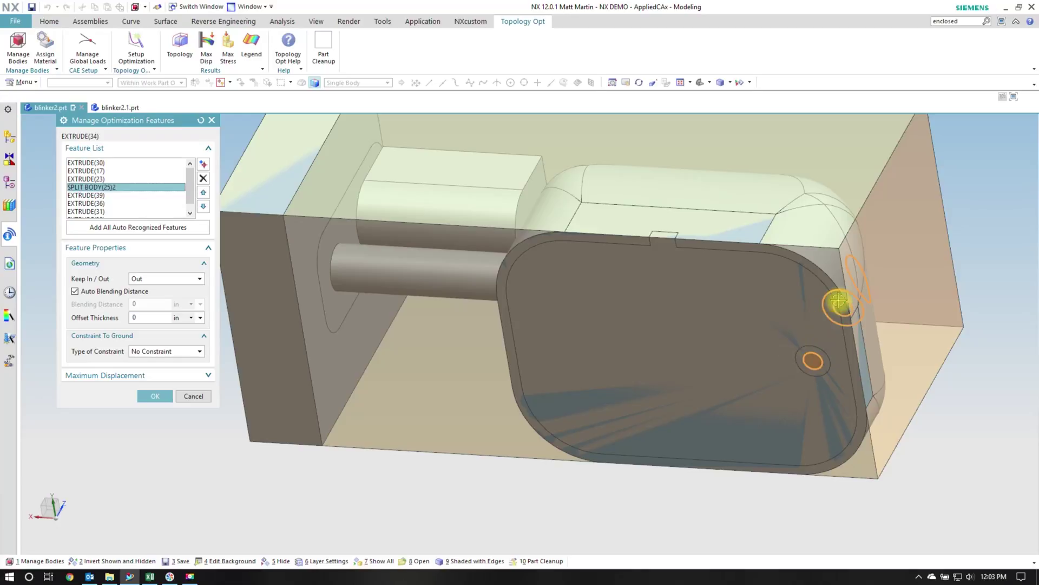
click(130, 194)
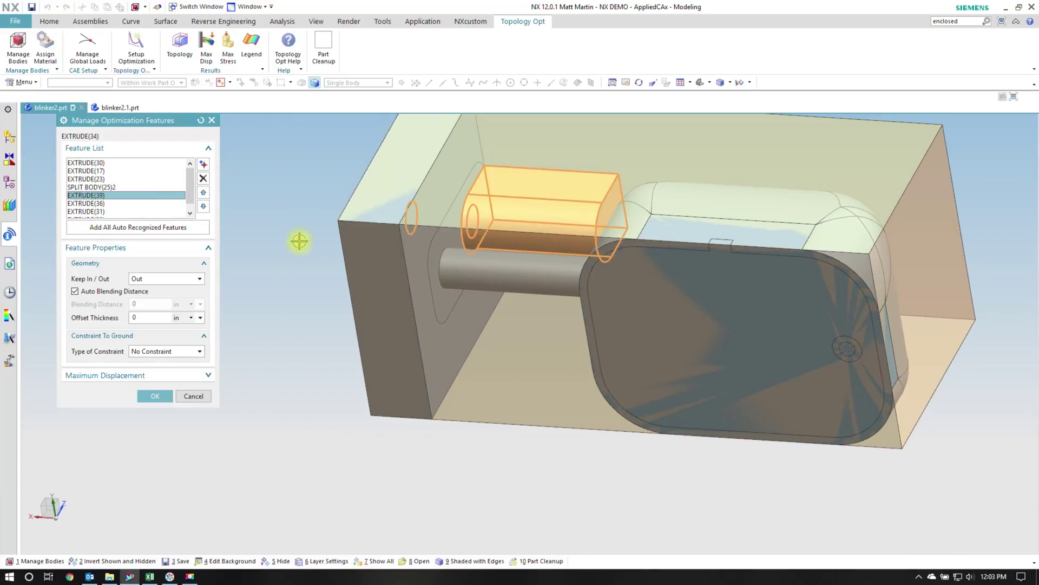
middle_drag(299, 241, 603, 245)
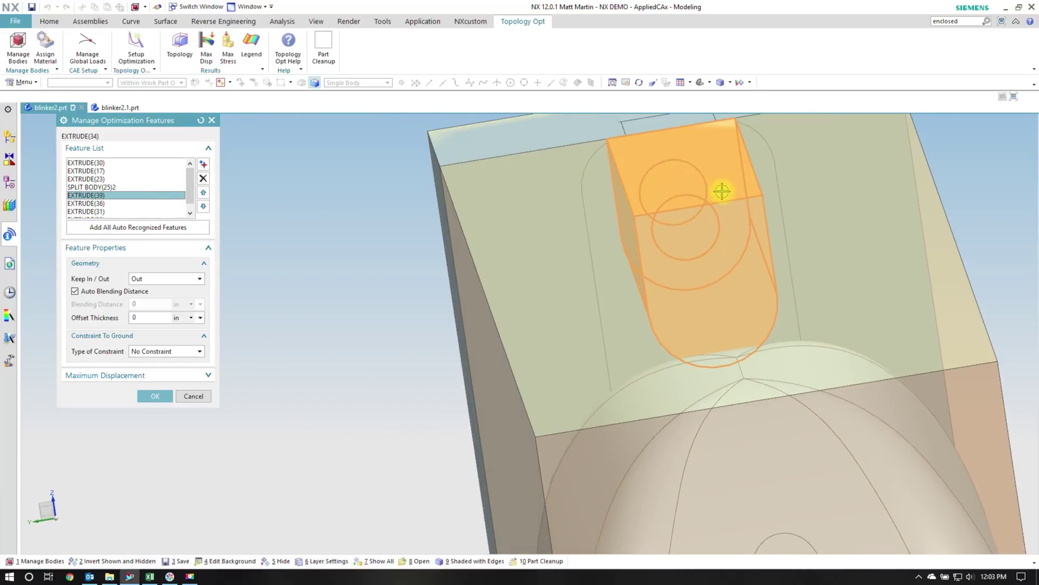
middle_drag(722, 192, 523, 252)
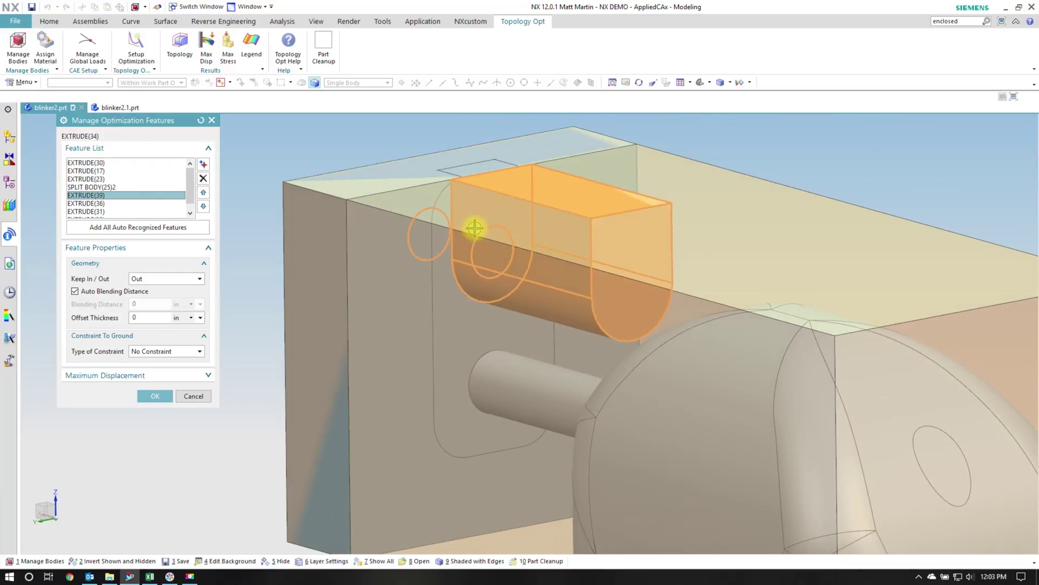
middle_drag(448, 231, 130, 203)
Review the EXTRUDE(36) plate, EXTRUDE(31) hole and fixed keep-in mount EXTRUDE(32)
click(130, 203)
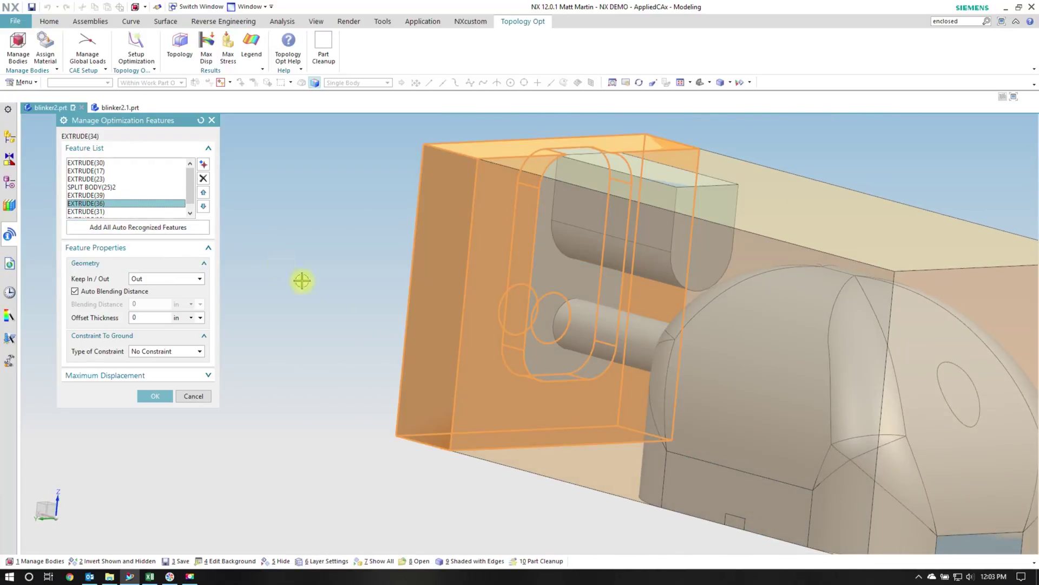
middle_drag(487, 335, 557, 316)
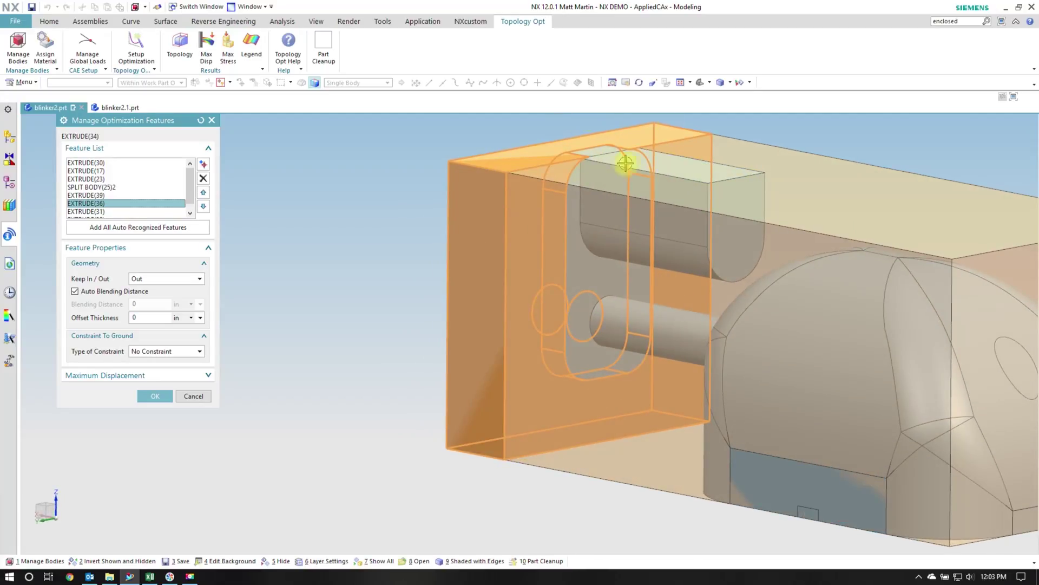
click(182, 212)
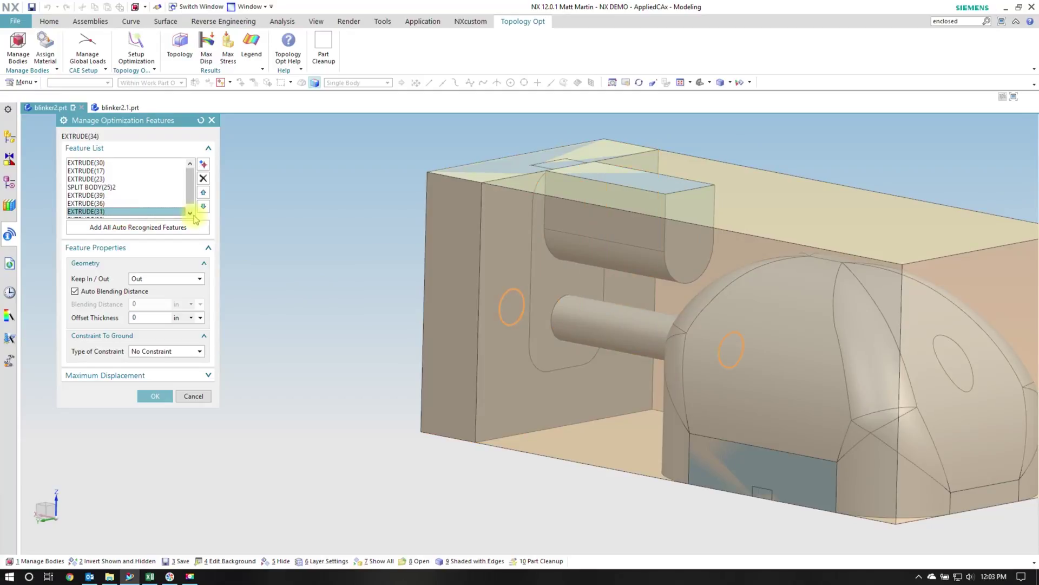
middle_drag(244, 233, 485, 290)
scroll(496, 308, up, 5)
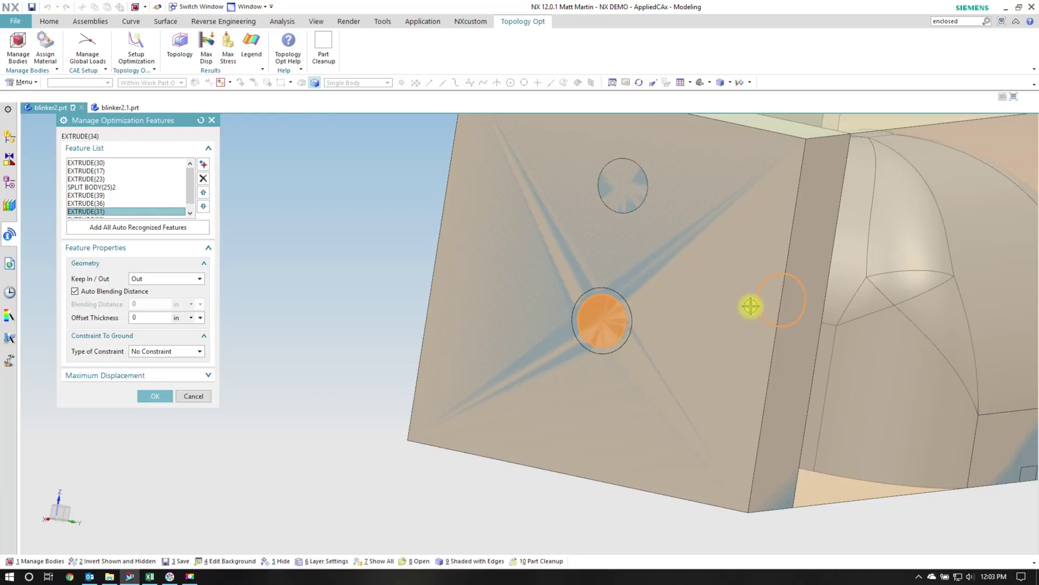
middle_drag(594, 316, 410, 246)
scroll(139, 186, down, 1)
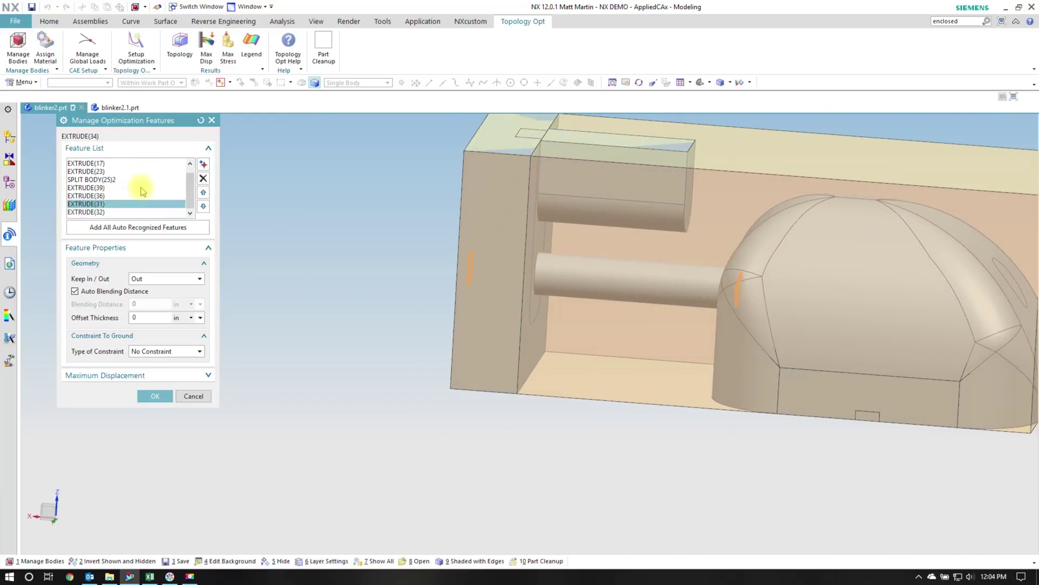
click(100, 211)
middle_drag(542, 270, 601, 171)
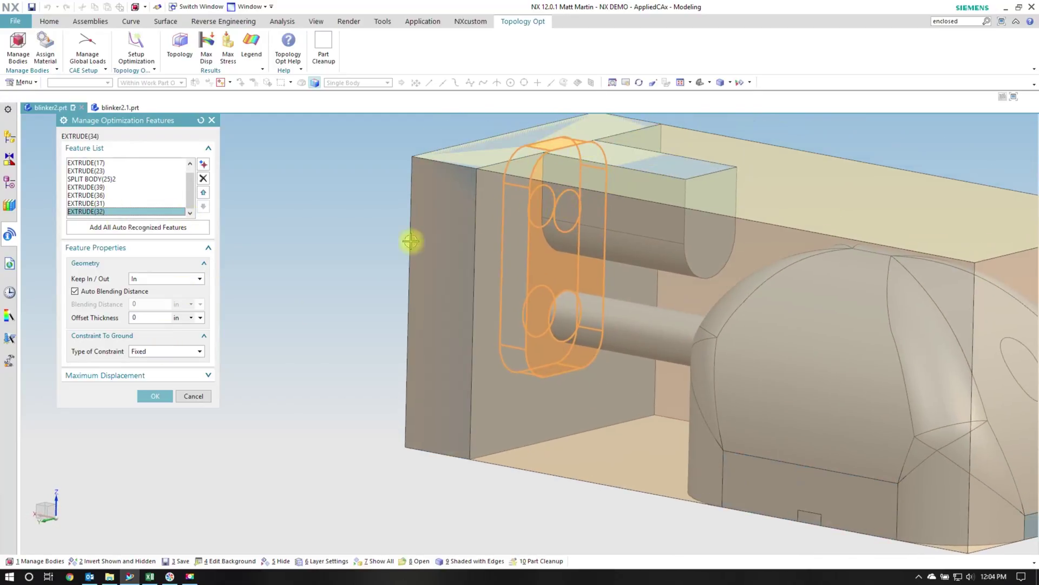
Accept the features and review the 10 lbf load case on the EXTRUDE(17) dome
click(155, 396)
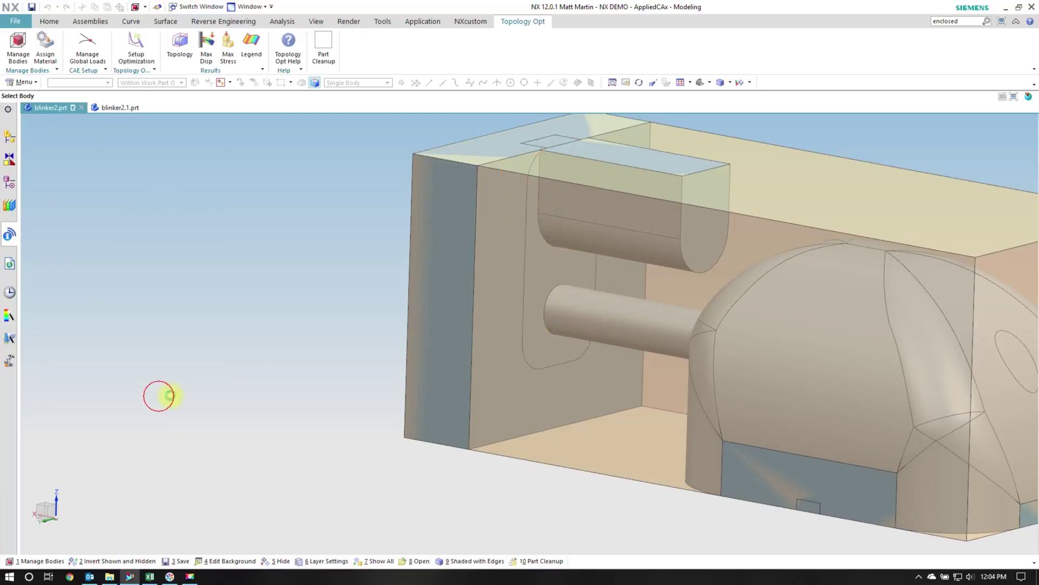
click(136, 385)
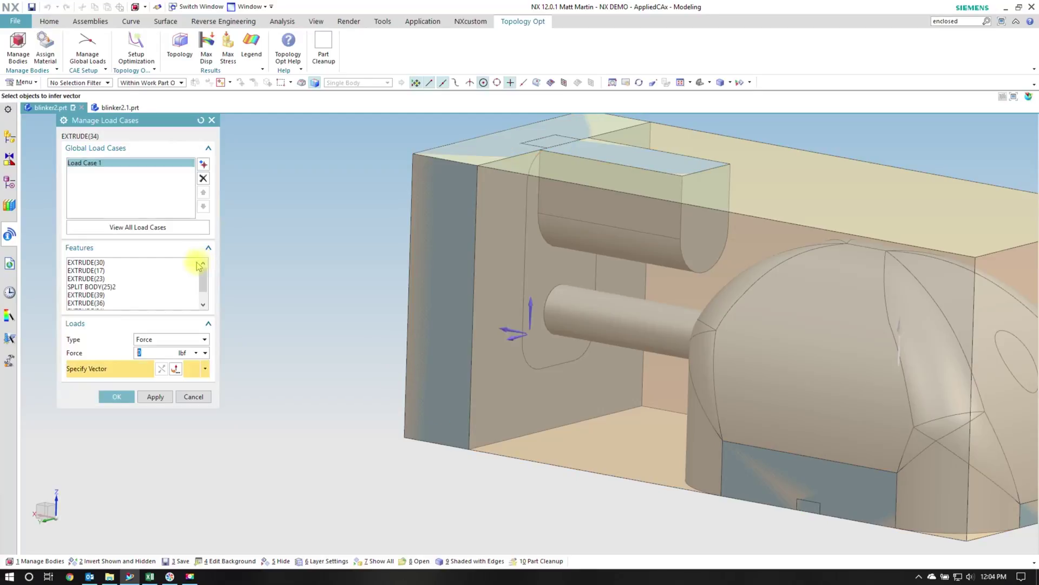
click(100, 263)
mouse_move(222, 268)
middle_down()
mouse_move(320, 276)
mouse_move(288, 242)
mouse_move(431, 255)
mouse_move(359, 235)
mouse_move(389, 241)
middle_up()
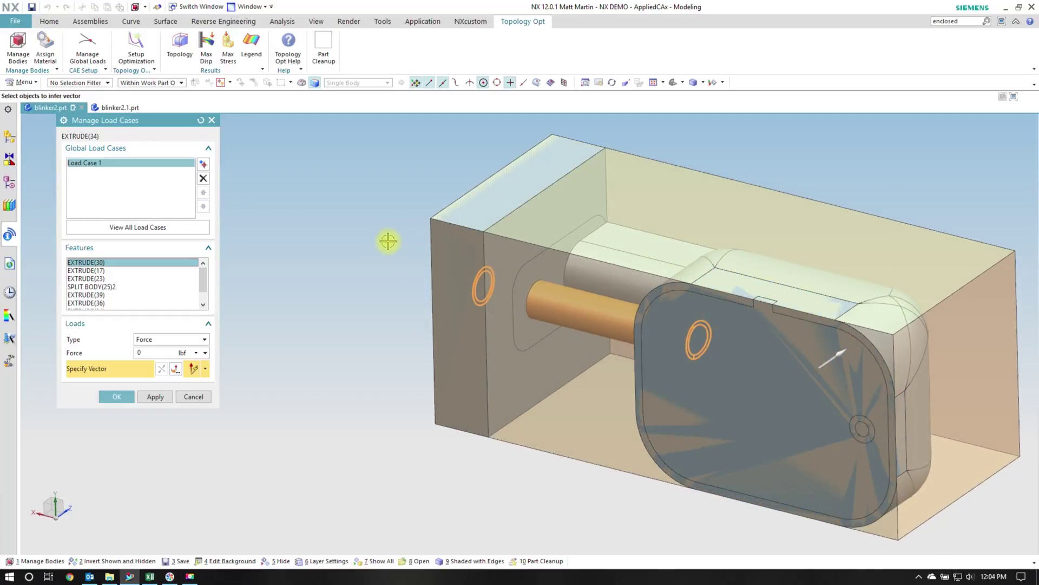
click(130, 270)
middle_drag(538, 367, 713, 302)
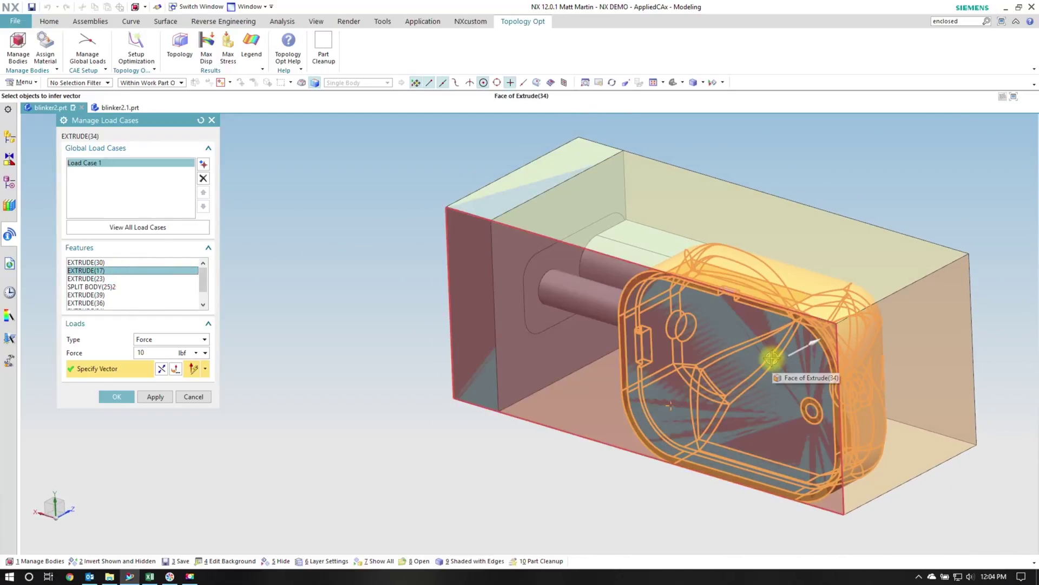
middle_drag(679, 492, 719, 335)
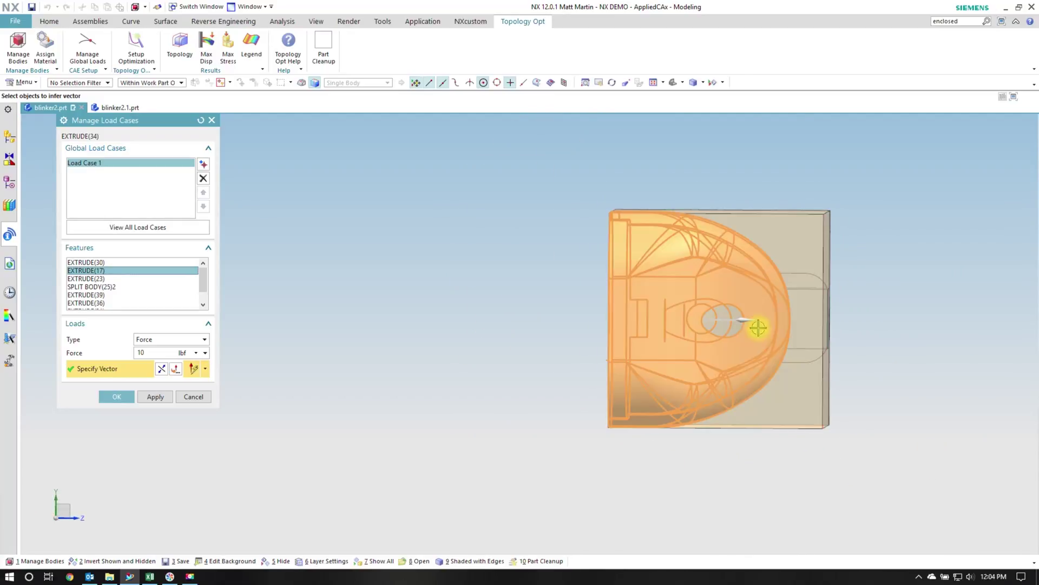
key(Home)
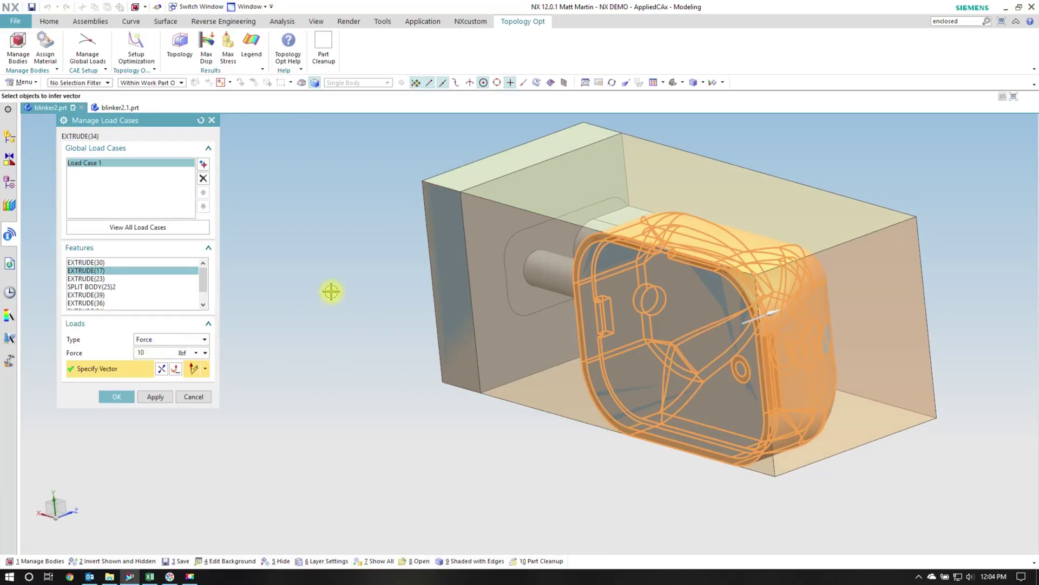
middle_drag(331, 291, 590, 316)
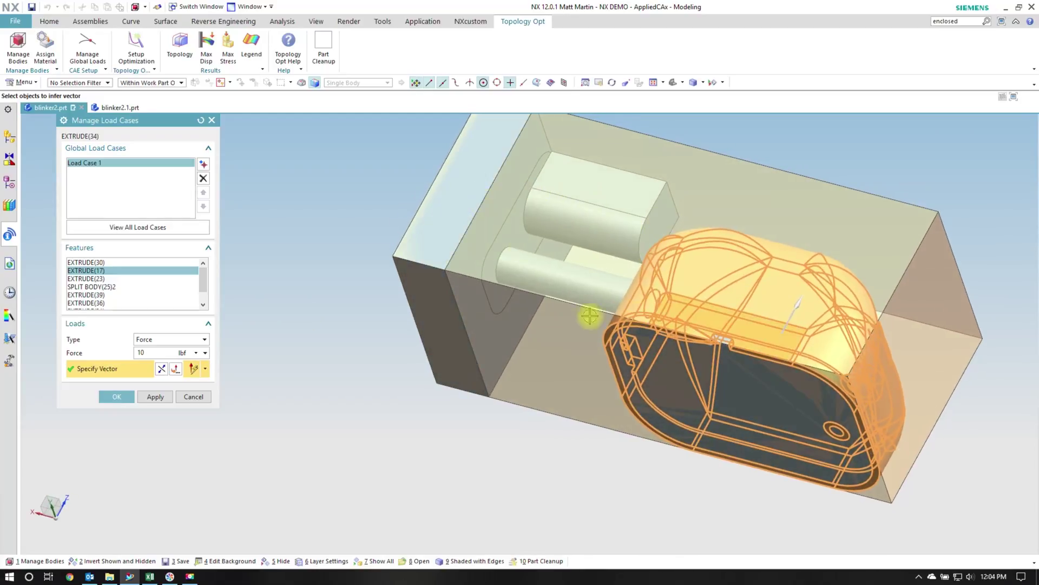
key(Home)
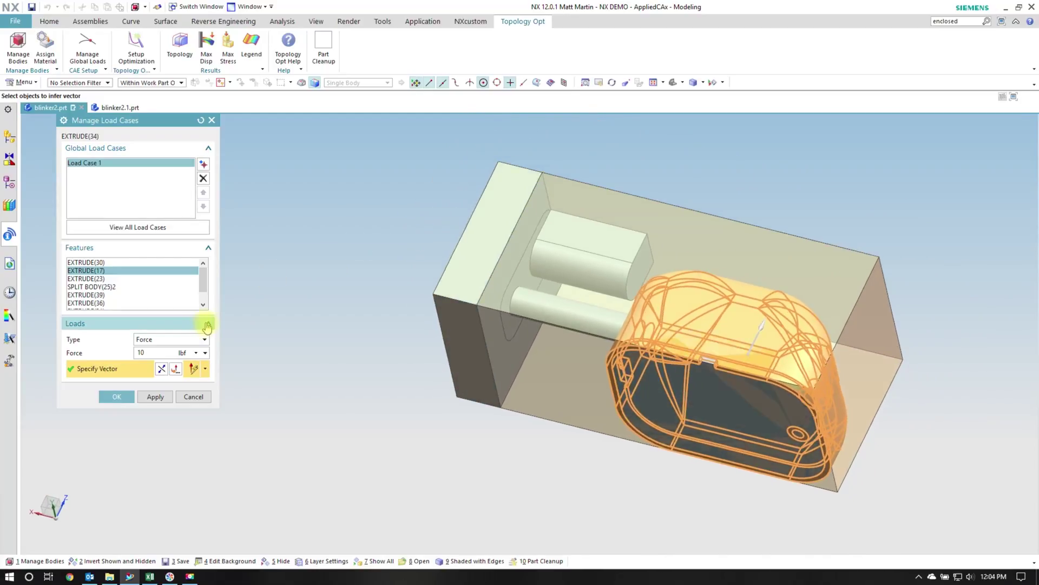
click(117, 396)
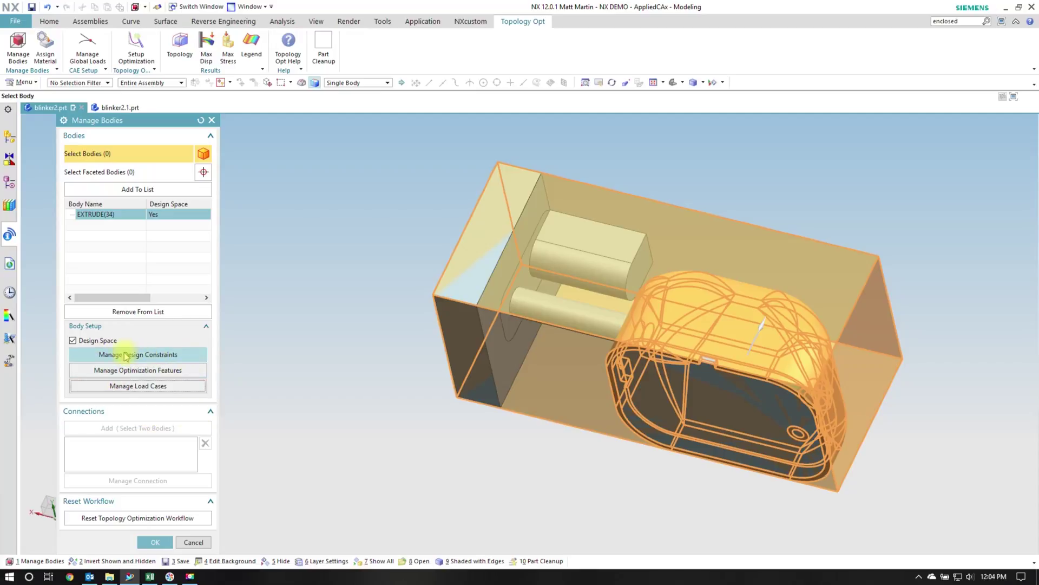
Close the design constraints without adding any and cancel body management
click(156, 357)
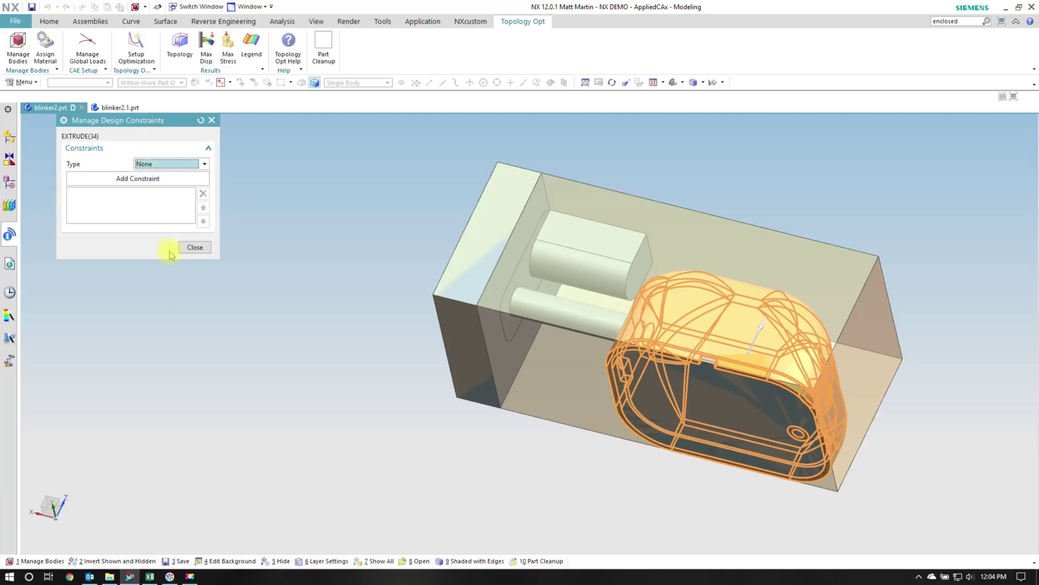
click(194, 247)
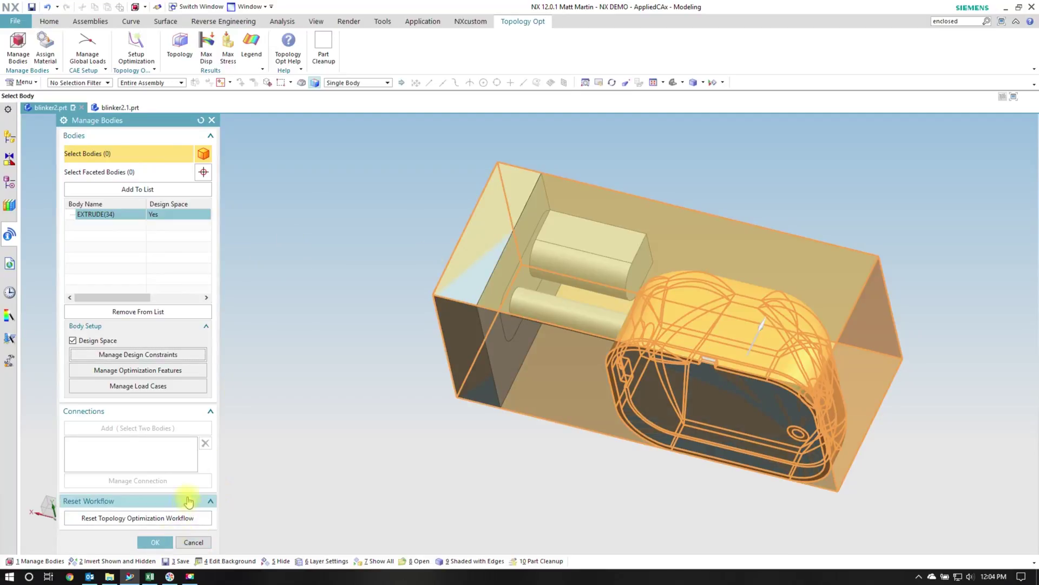
click(193, 542)
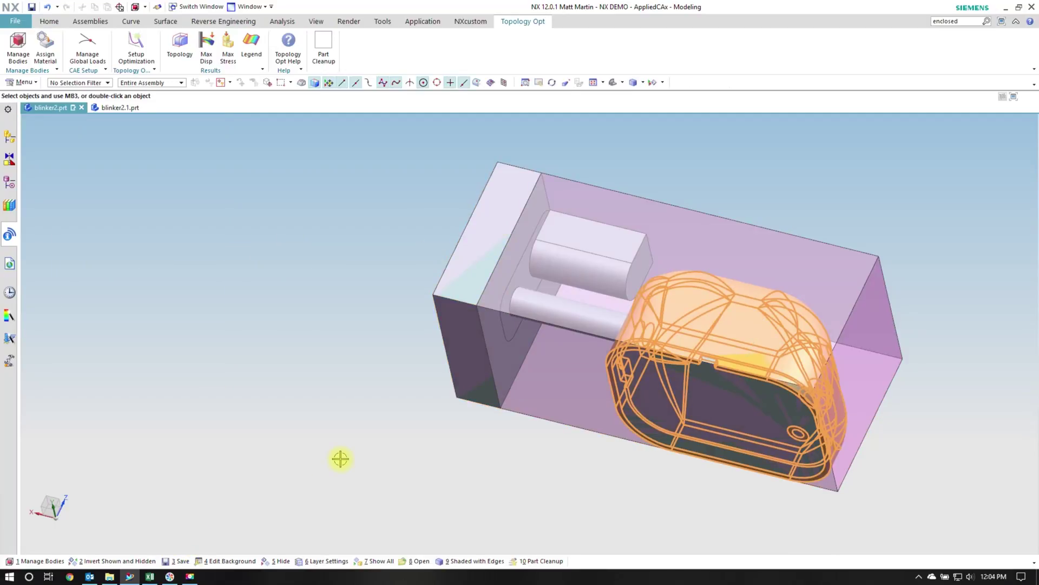
Swap back to the optimized bracket and orbit around its hole end and cavity
key(ctrl+shift+b)
middle_drag(341, 457, 548, 220)
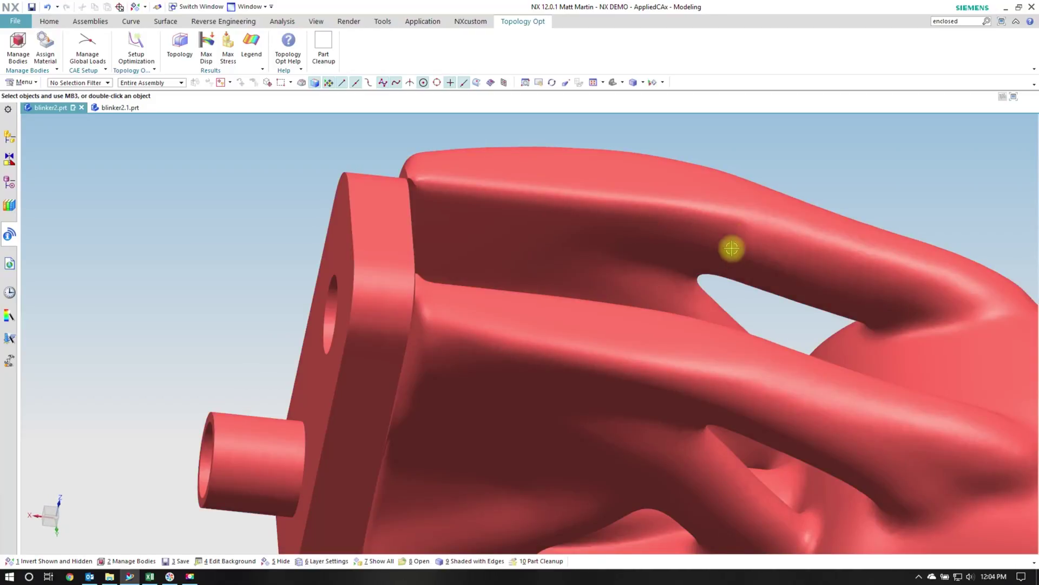
middle_drag(732, 248, 428, 260)
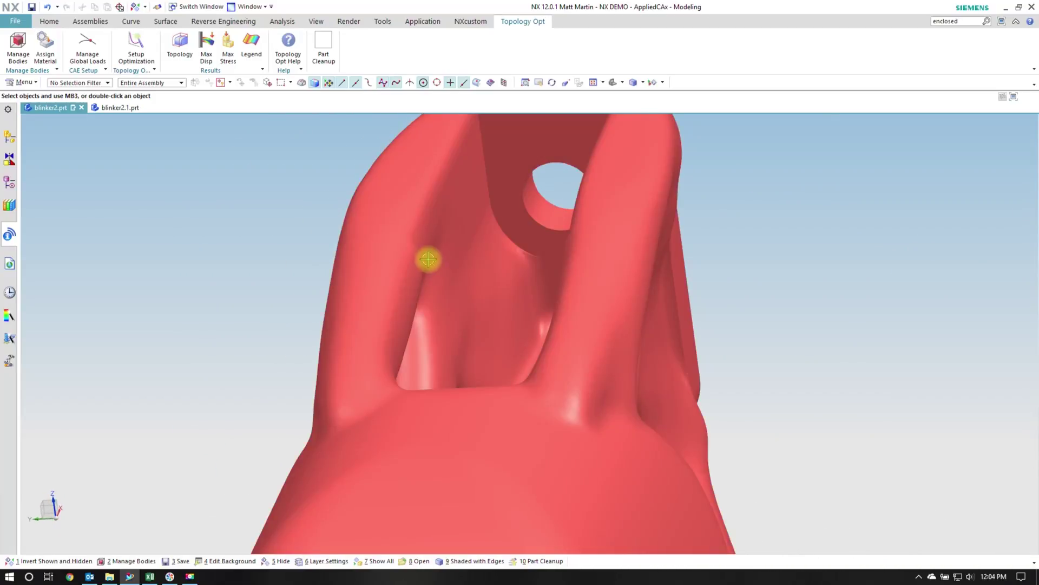
middle_drag(503, 195, 557, 204)
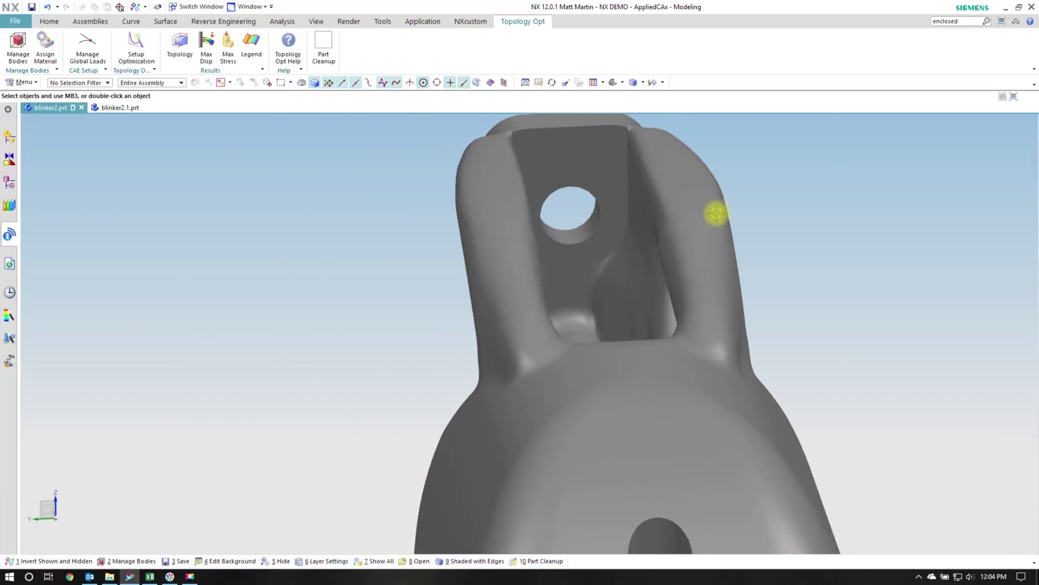
middle_drag(717, 212, 541, 135)
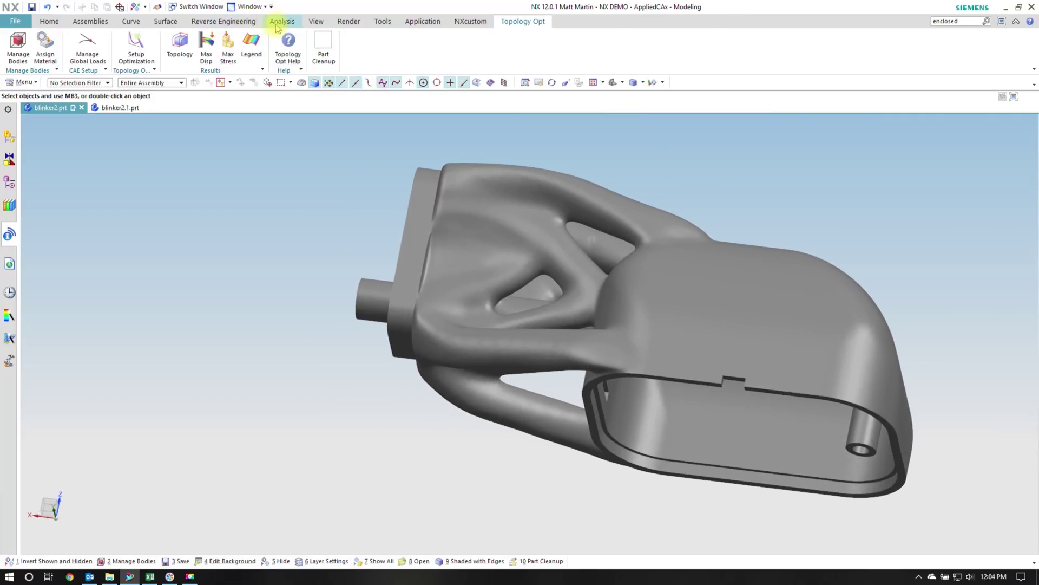
click(278, 23)
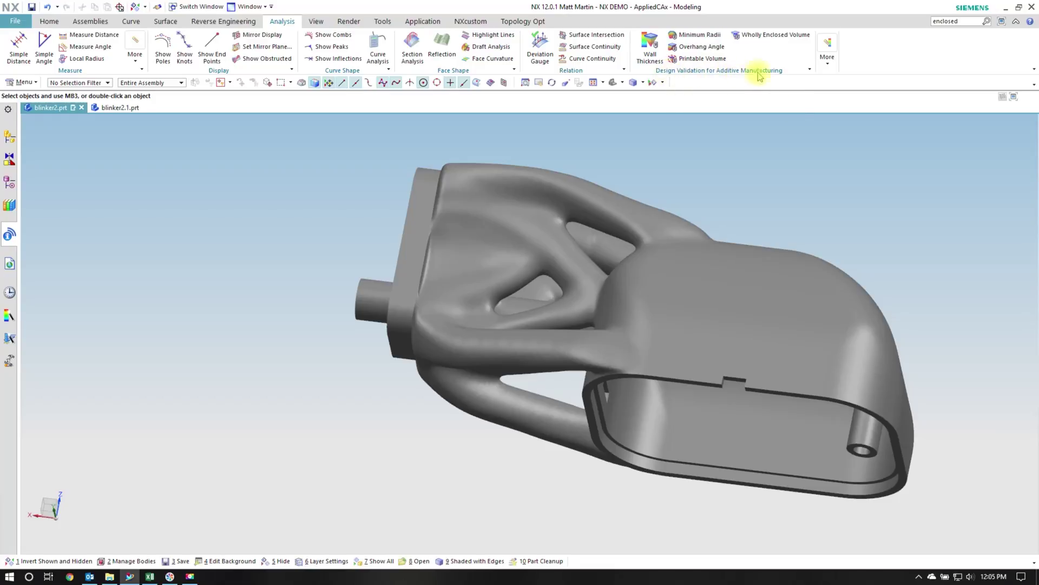
Run the Wholly Enclosed Volume check on the bracket and confirm the Passed result
click(775, 34)
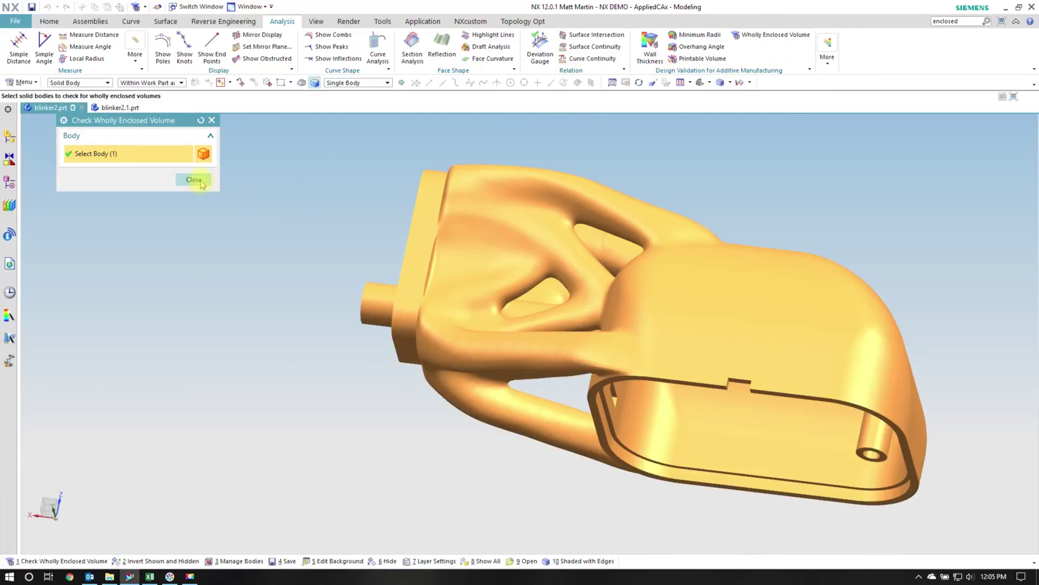
click(194, 180)
click(10, 247)
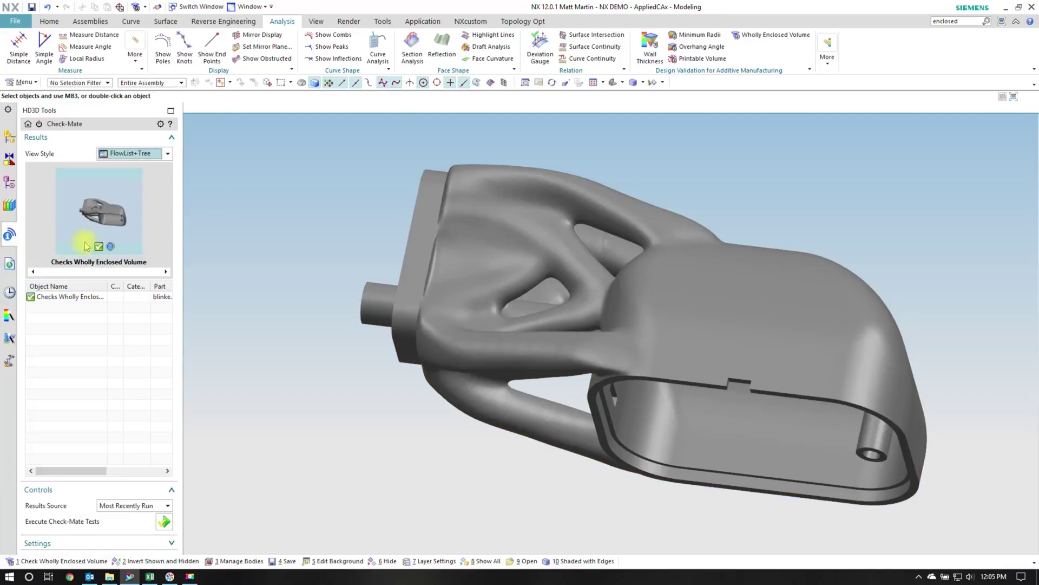
mouse_move(64, 302)
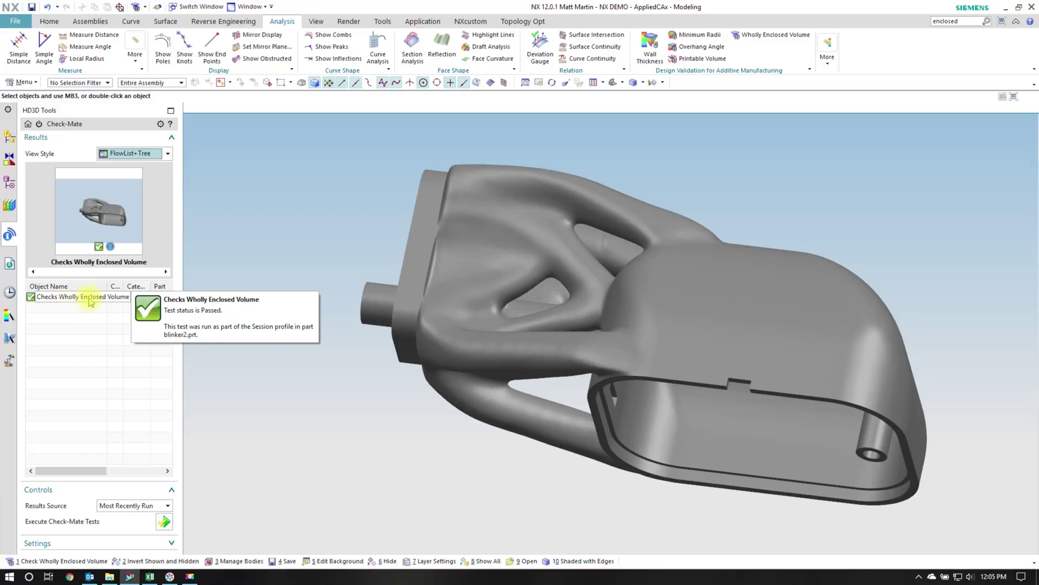
click(711, 166)
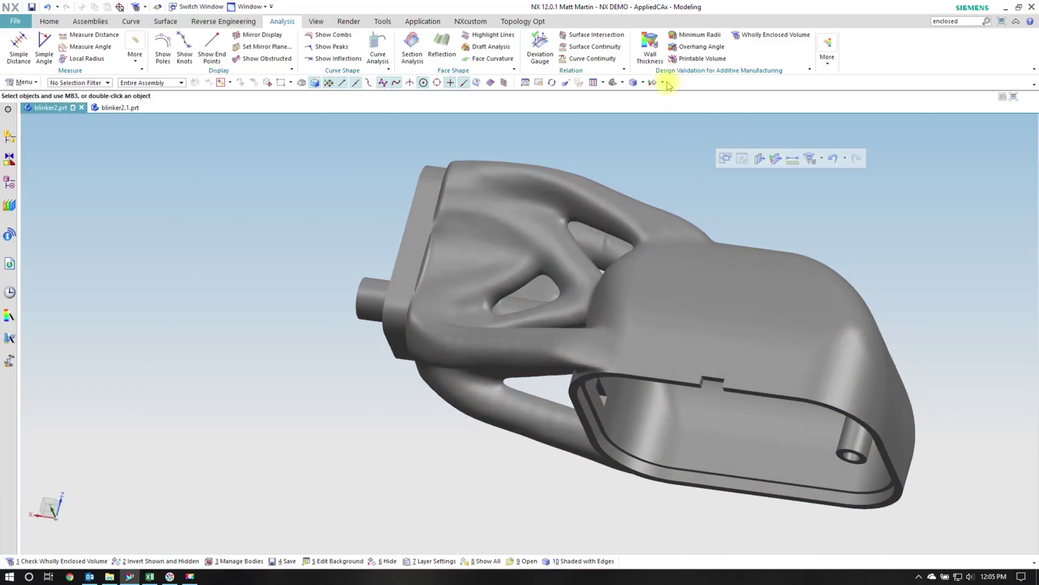
click(650, 48)
Calculate wall thickness at 0.0150 minimum and zoom in on the red thin-wall spots
click(692, 147)
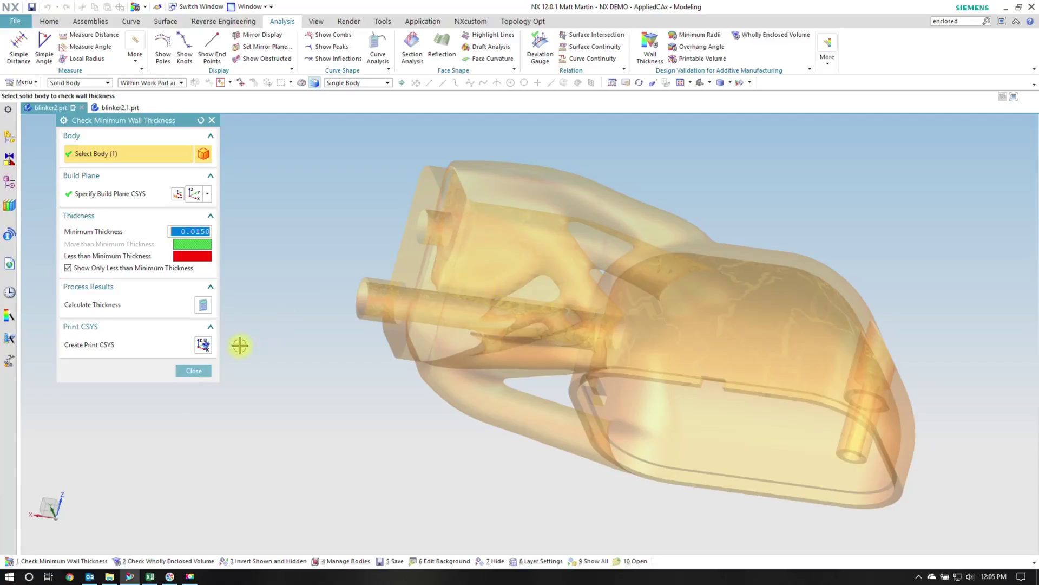
click(200, 305)
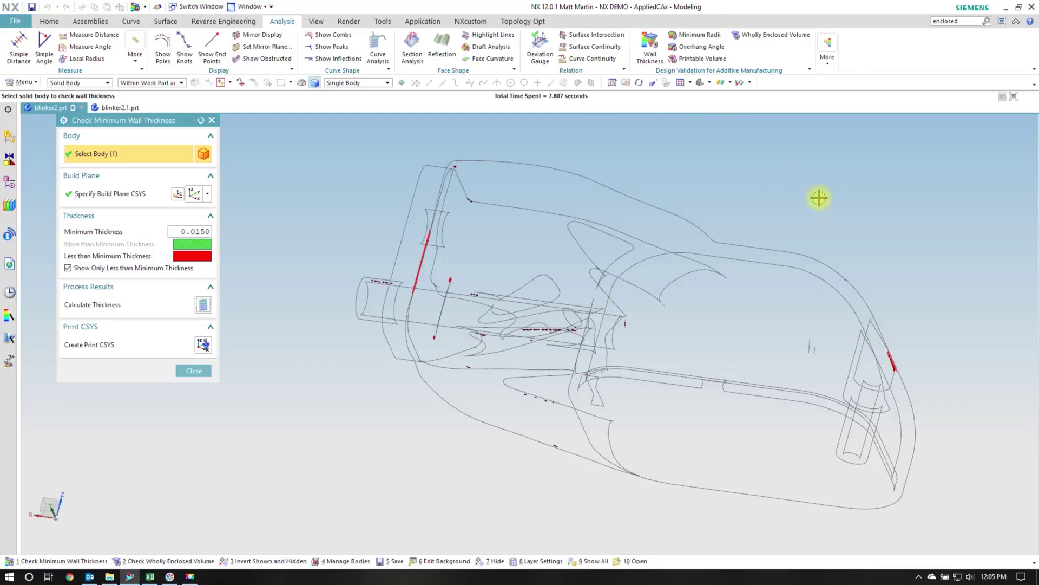
middle_drag(817, 197, 940, 303)
scroll(893, 304, down, 5)
mouse_move(855, 304)
middle_down()
mouse_move(758, 262)
mouse_move(207, 249)
mouse_move(304, 260)
mouse_move(600, 373)
mouse_move(771, 317)
mouse_move(870, 304)
mouse_move(839, 411)
middle_up()
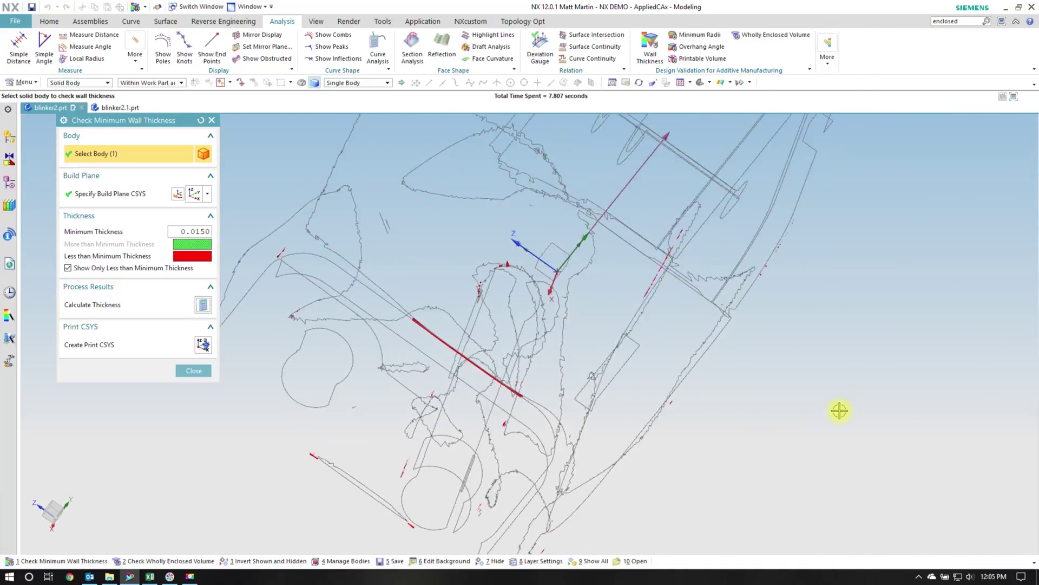
right_drag(840, 411, 830, 317)
middle_drag(849, 309, 697, 243)
middle_drag(710, 291, 496, 283)
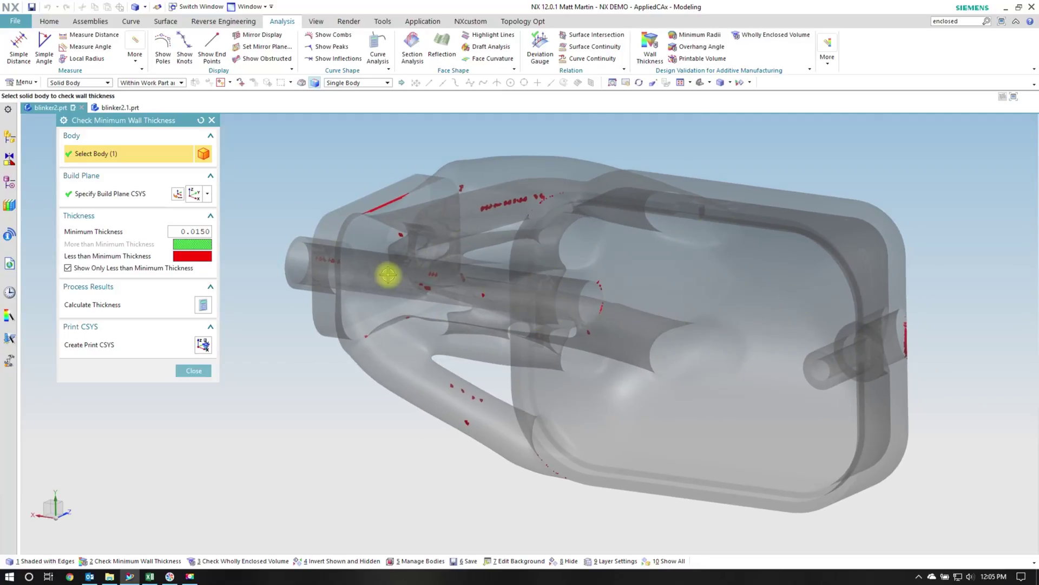
click(197, 369)
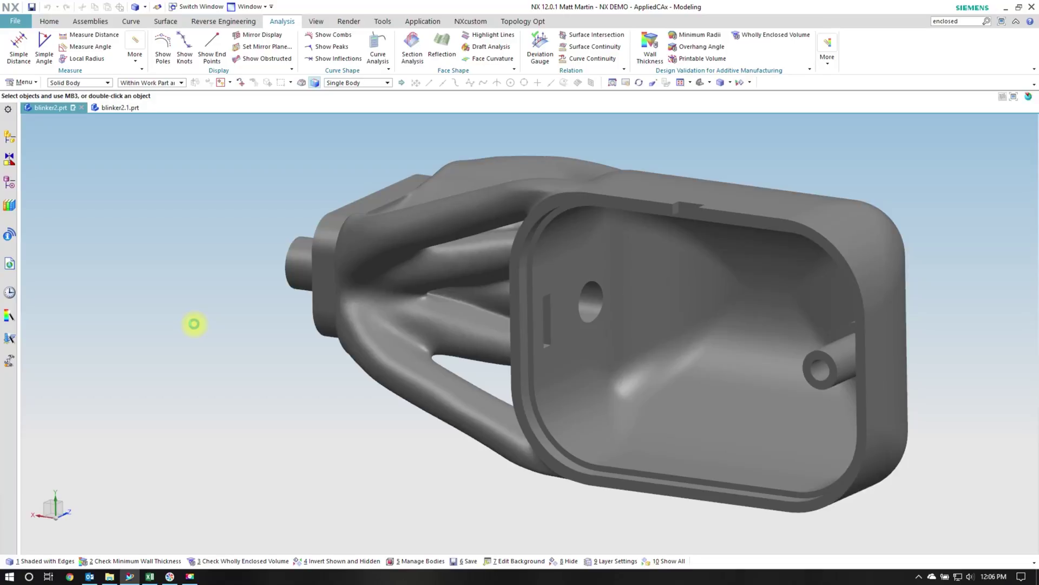
key(ctrl+f)
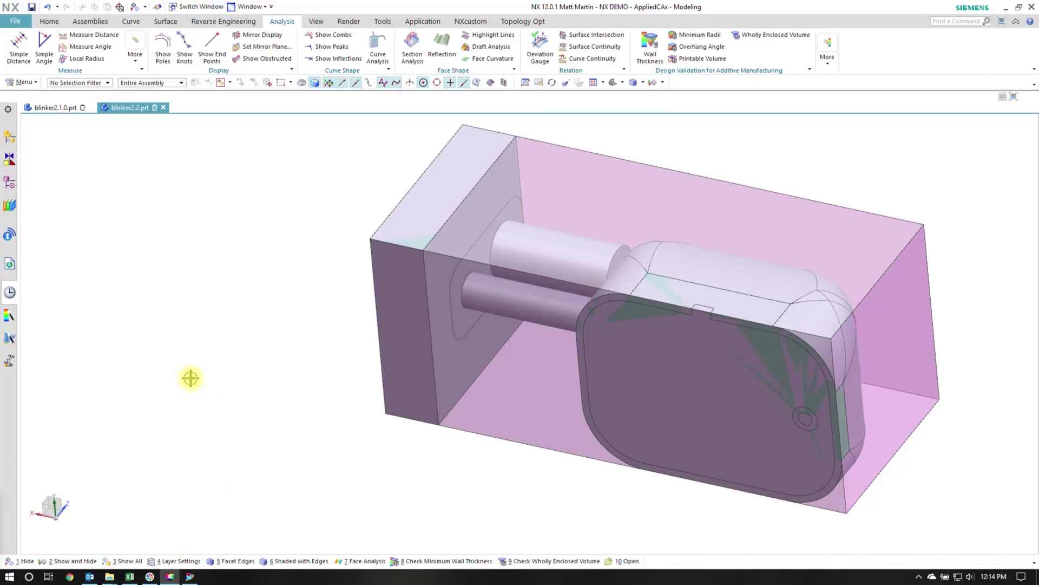
Orbit the blinker2.2.prt design block and open Manage Bodies from the Topology Opt tools
right_click(189, 380)
middle_drag(211, 349, 255, 311)
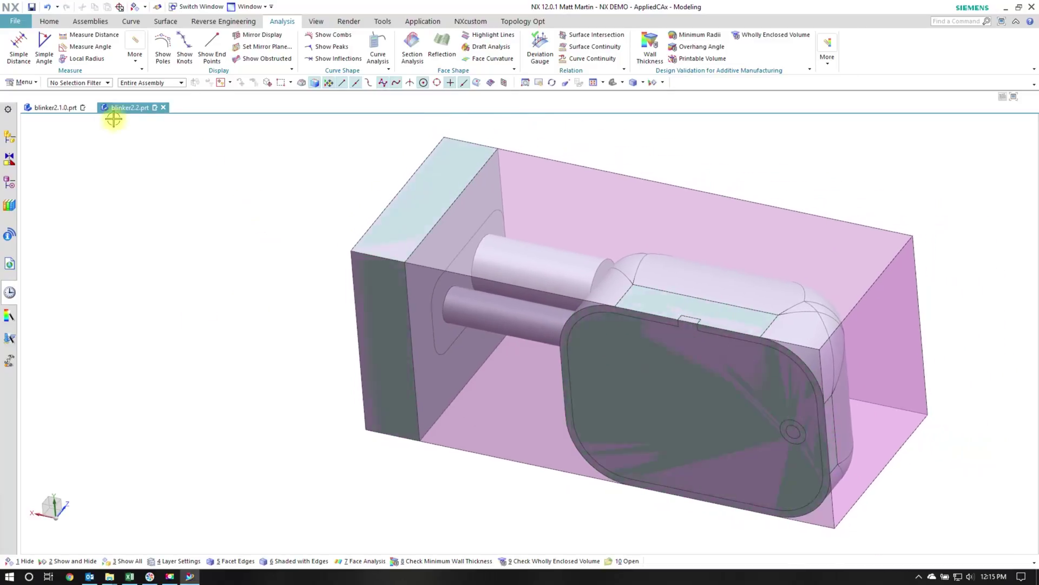
click(512, 22)
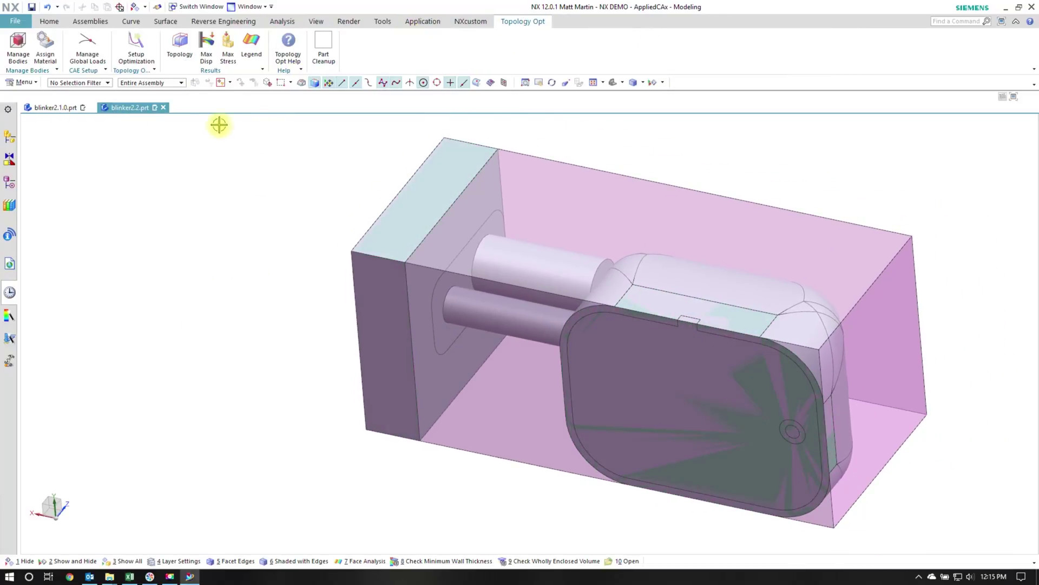
scroll(478, 271, up, 5)
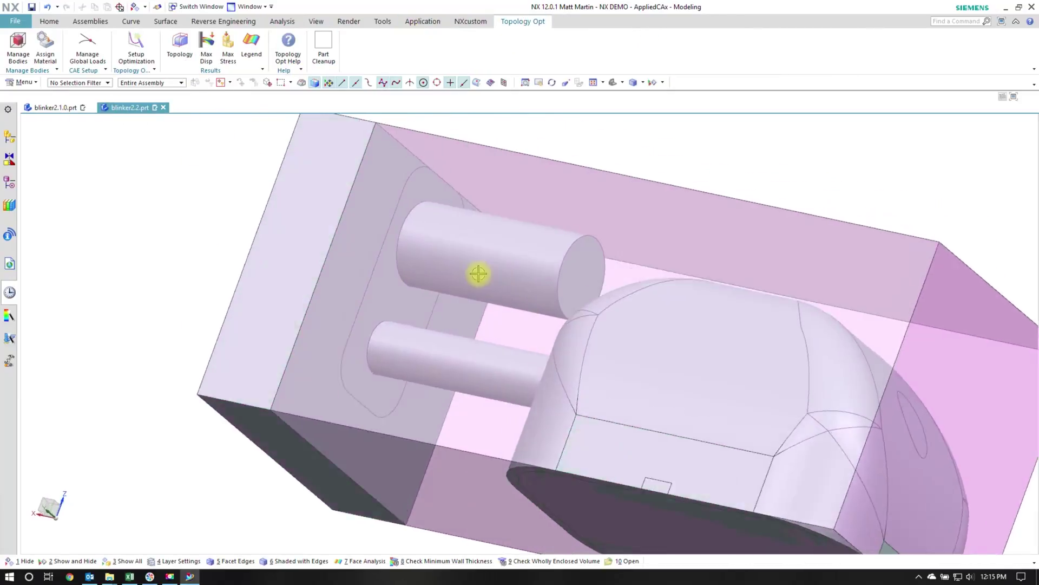
middle_drag(573, 313, 183, 173)
scroll(570, 275, down, 3)
click(18, 46)
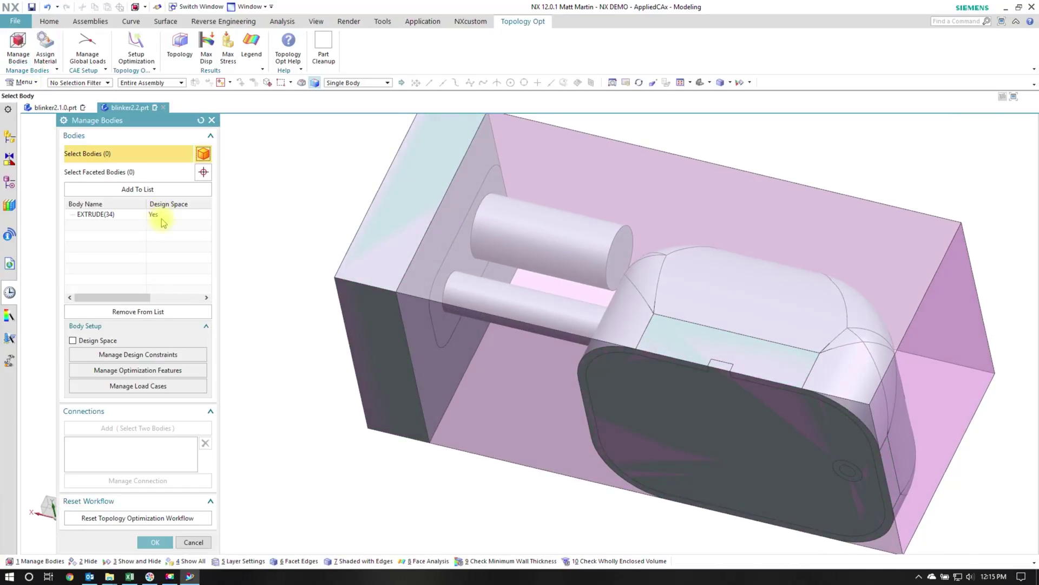
Review EXTRUDE(34)'s features EXTRUDE(30), EXTRUDE(17) and keep-out EXTRUDE(23), then accept them
click(126, 370)
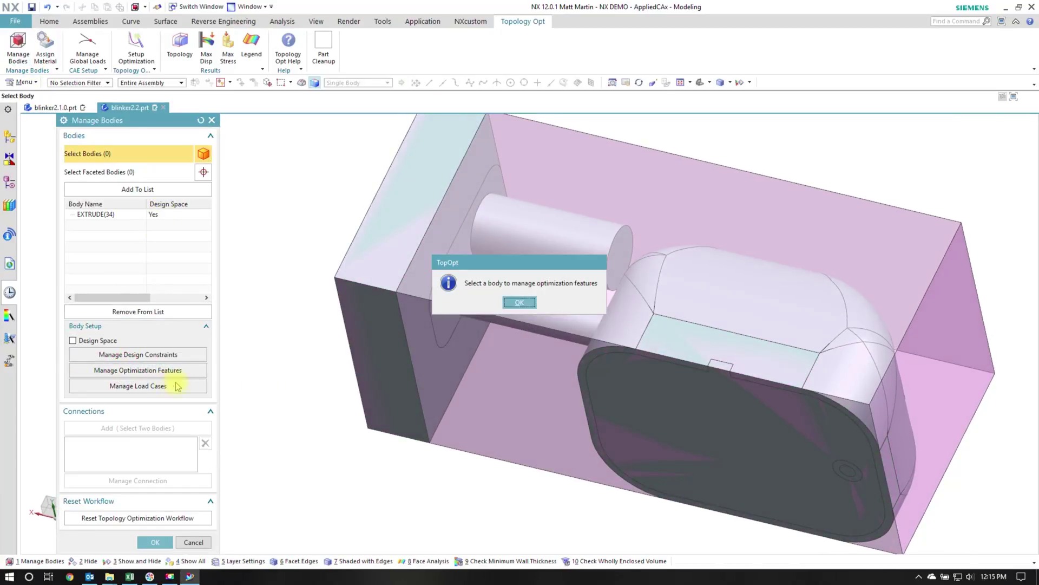
click(514, 302)
click(98, 214)
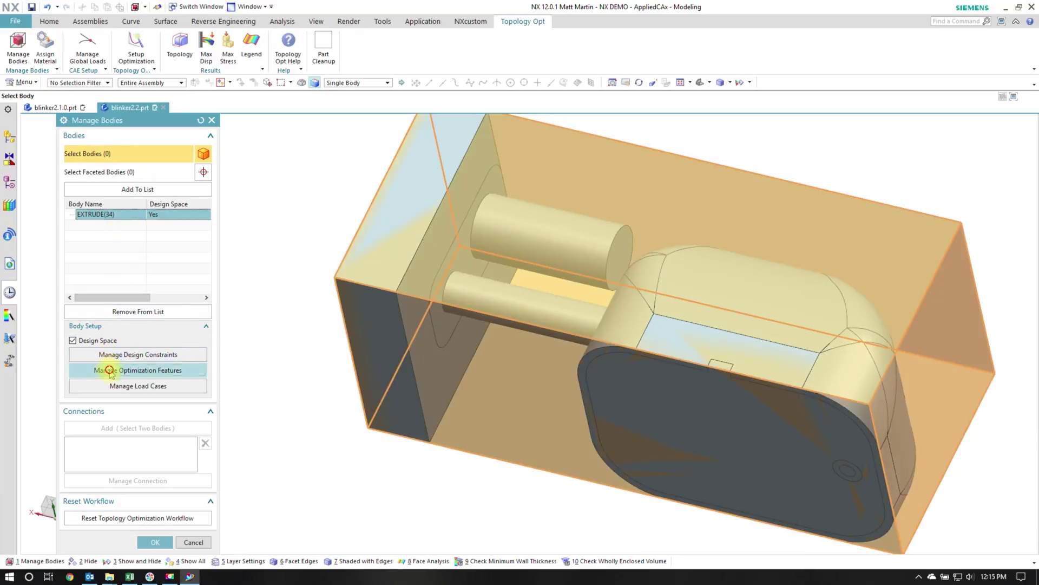
click(106, 370)
click(98, 162)
click(96, 171)
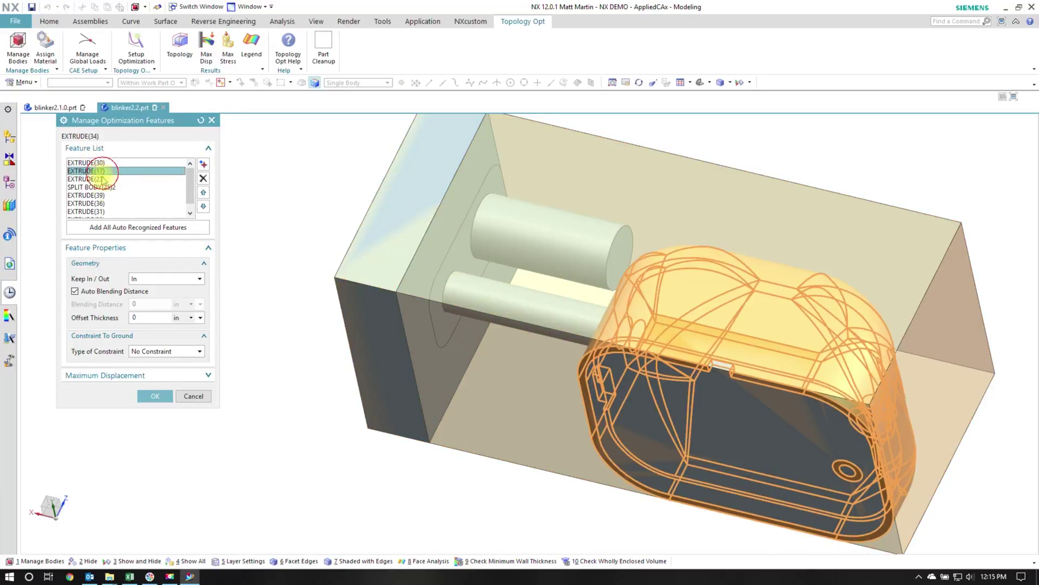
click(99, 180)
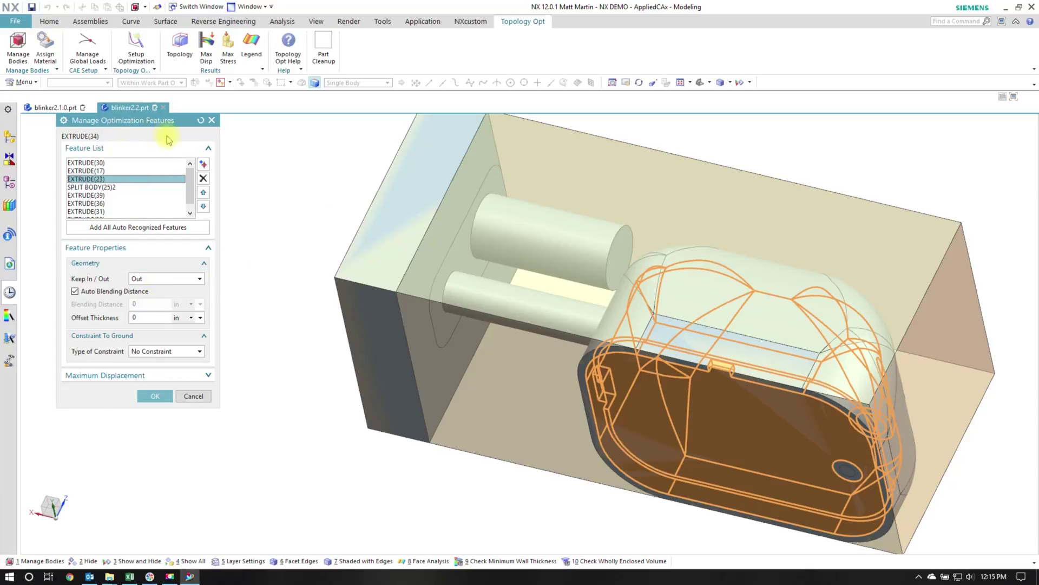
click(165, 398)
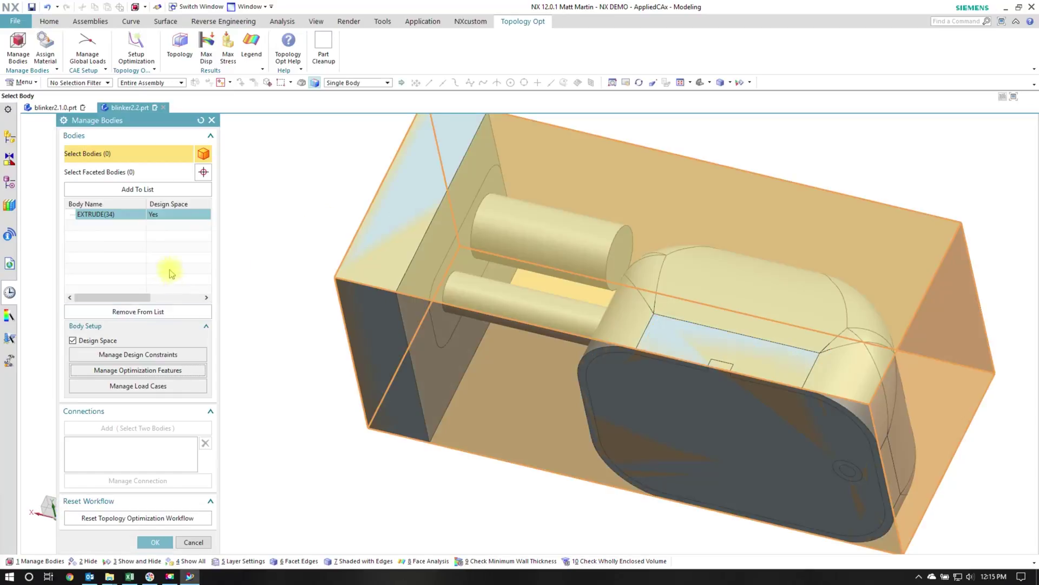
Check the 1.5 lbf load on EXTRUDE(17) and accept the load cases
click(157, 383)
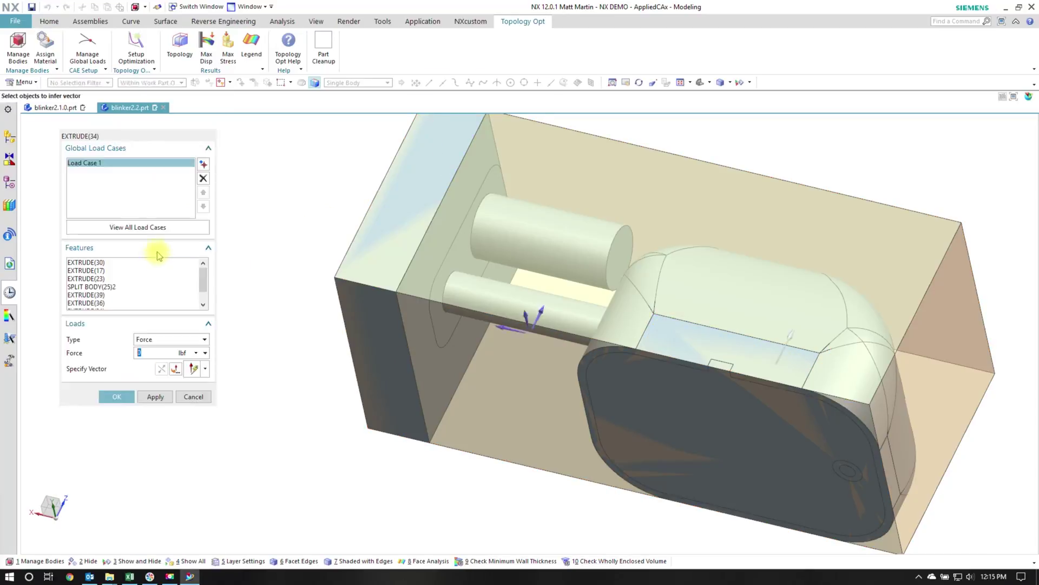
click(87, 271)
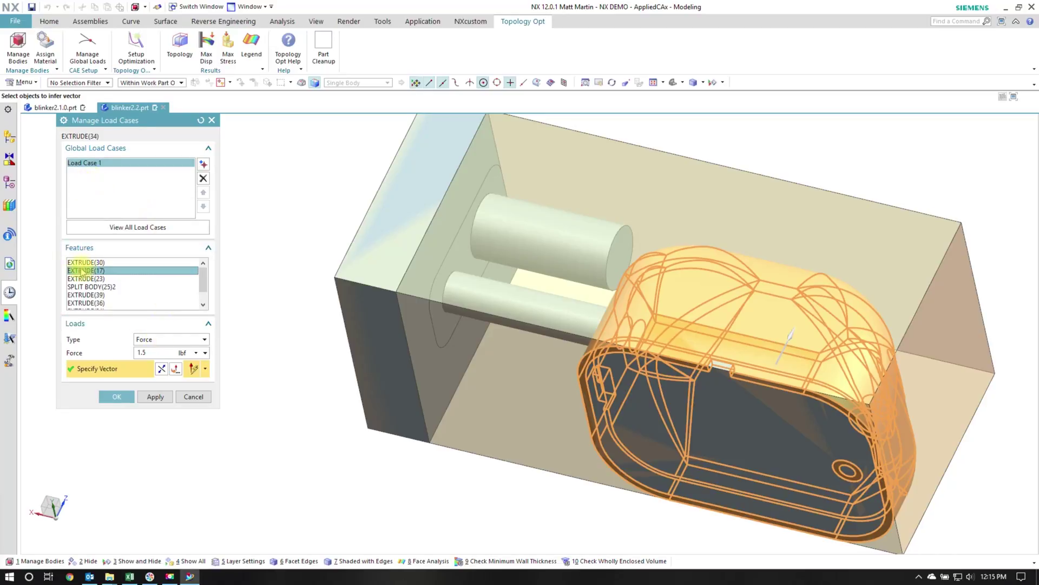
click(117, 397)
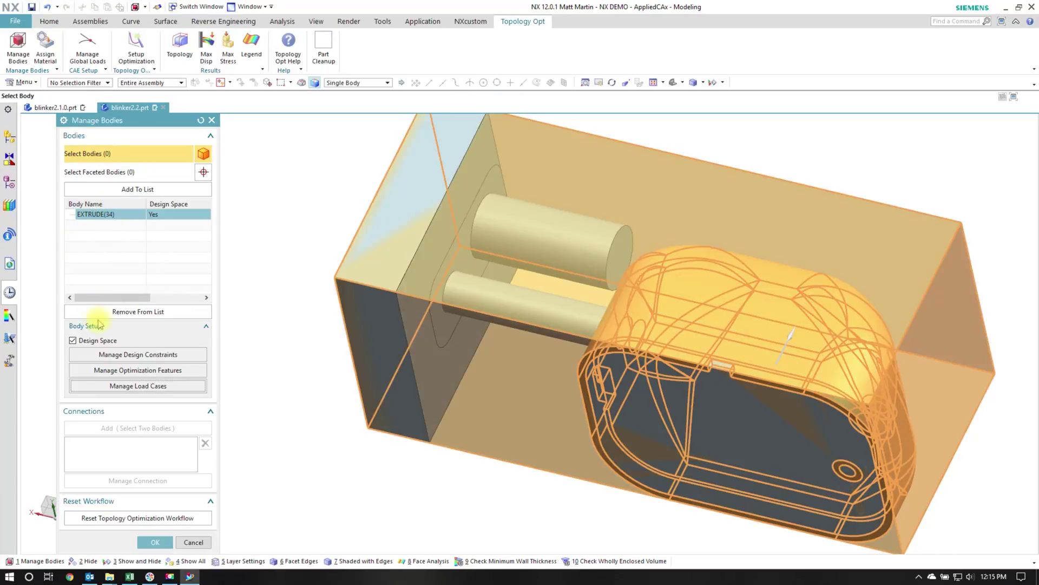
Set the Material Spreading design constraint to 90 percent
click(114, 355)
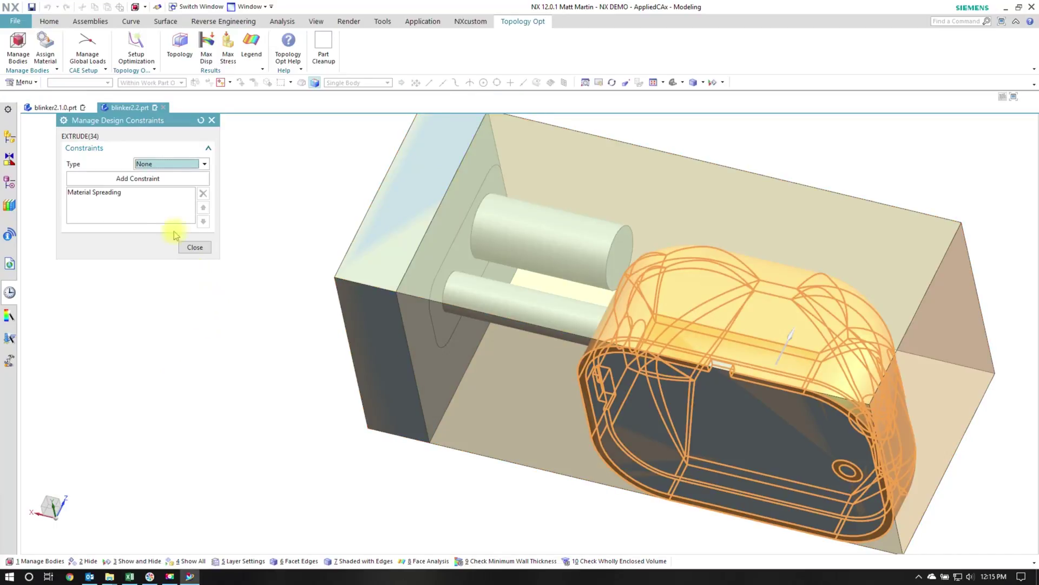
click(112, 193)
drag(111, 340, 75, 384)
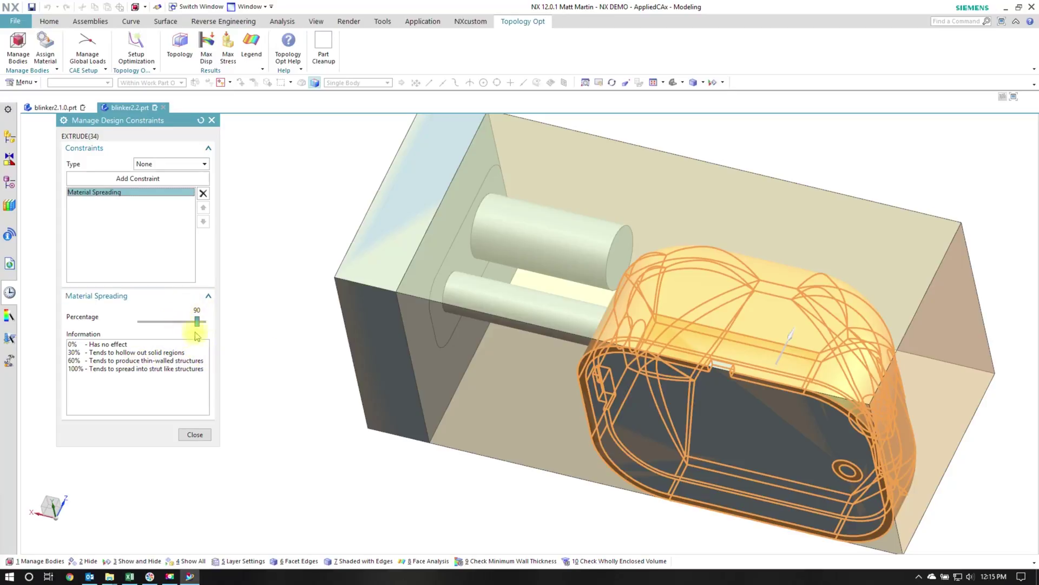
click(195, 436)
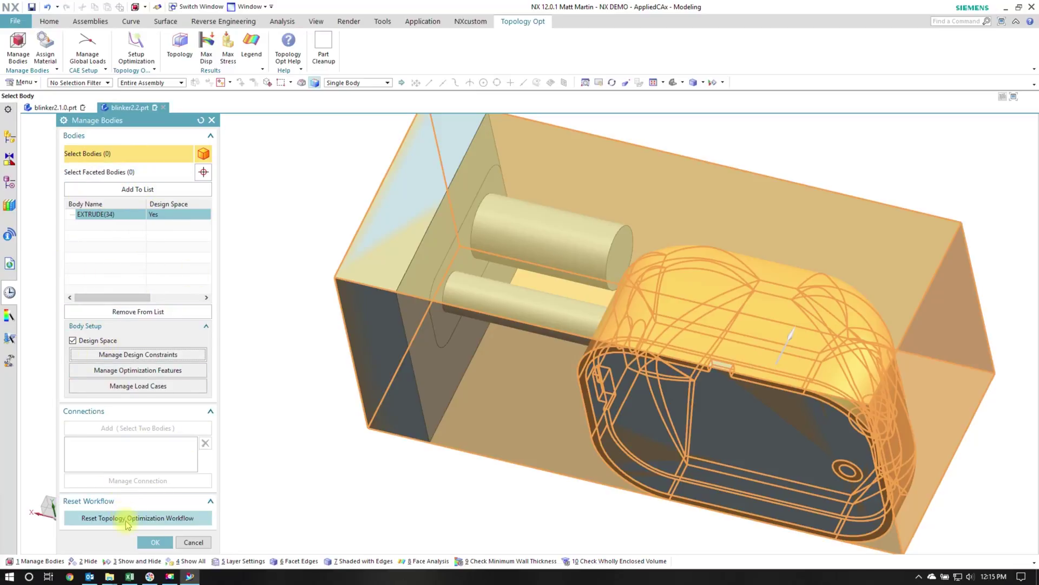
Accept the body setup and leave the ABS material assignment unchanged
click(155, 542)
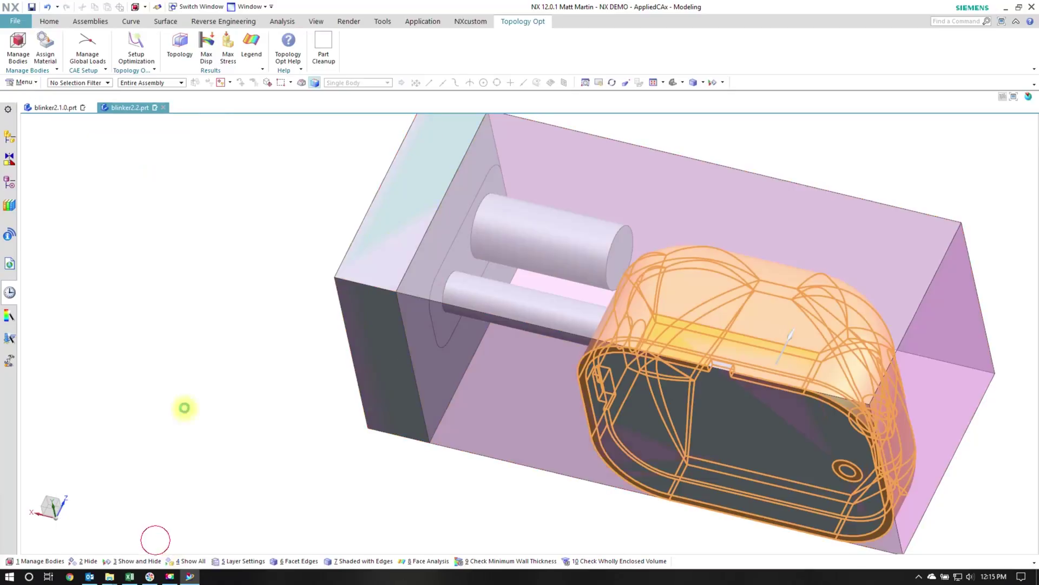
click(45, 46)
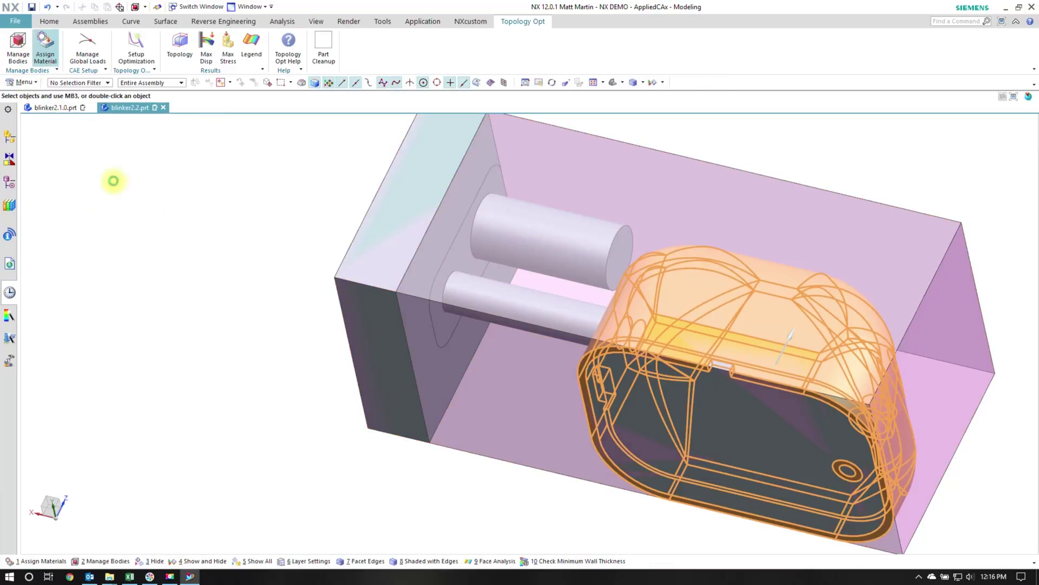
click(81, 271)
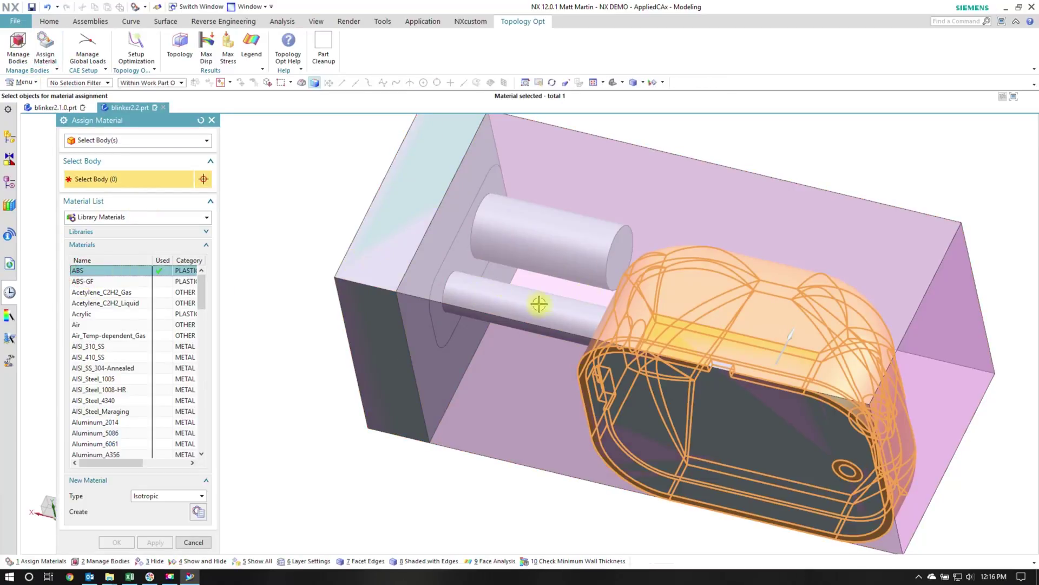
click(193, 543)
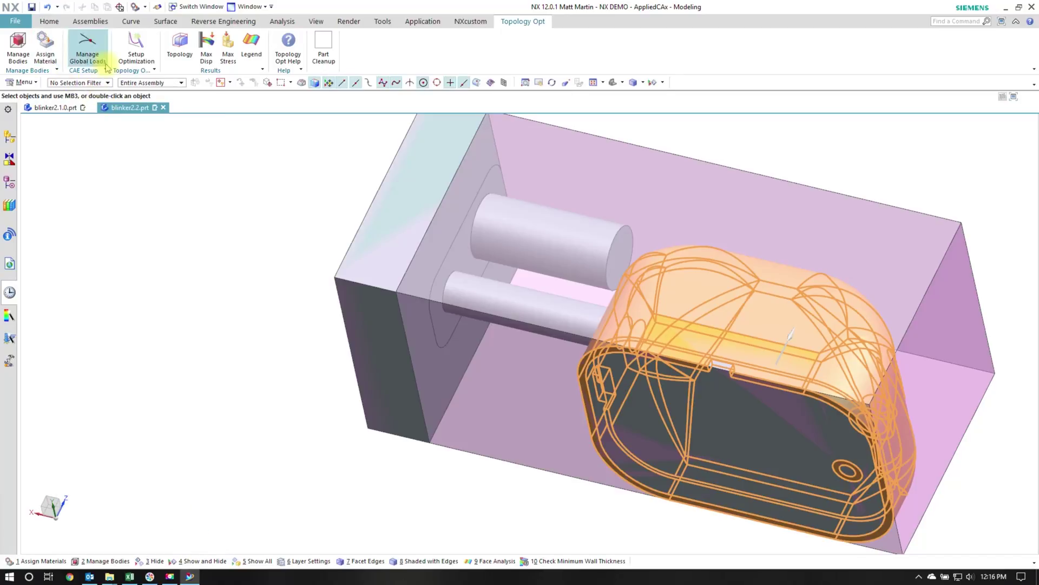
Close the global loads settings without enabling any
click(87, 46)
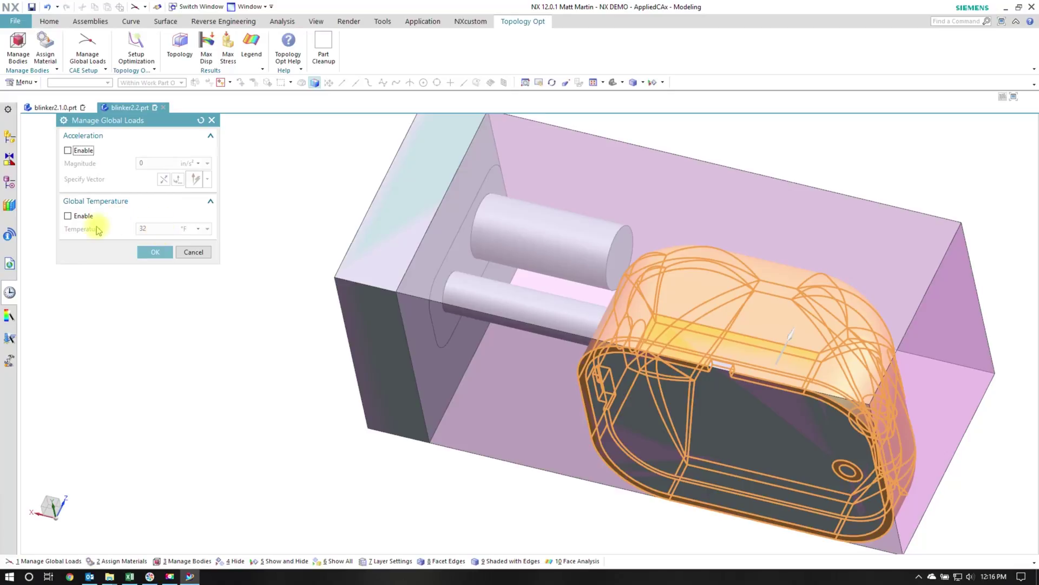
click(193, 252)
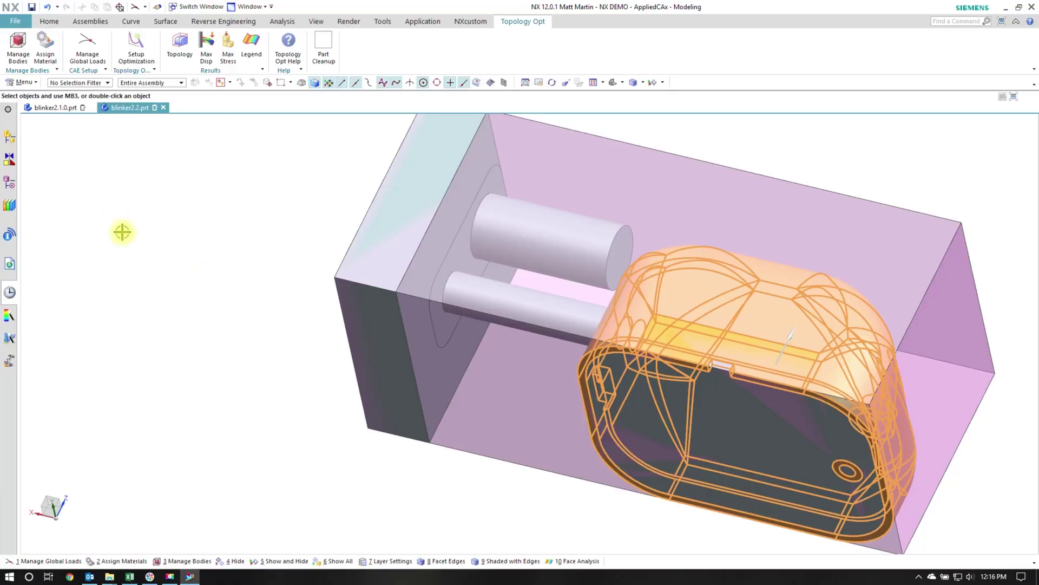
click(136, 49)
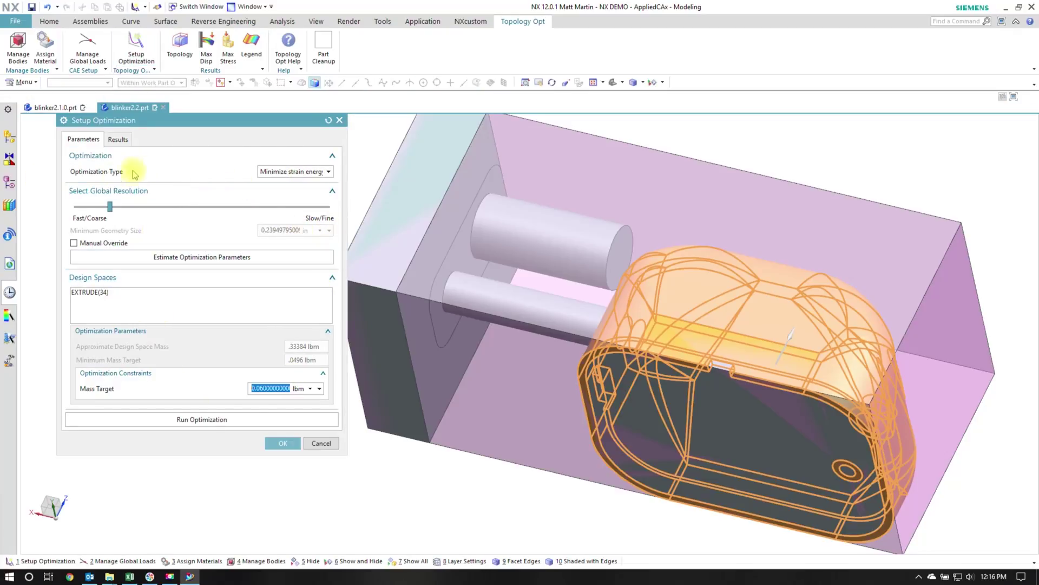
Nudge Global Resolution finer, re-estimate parameters with the 0.06 lbm mass target, and run the optimization
mouse_move(110, 207)
mouse_down()
mouse_move(131, 208)
mouse_move(104, 213)
mouse_up()
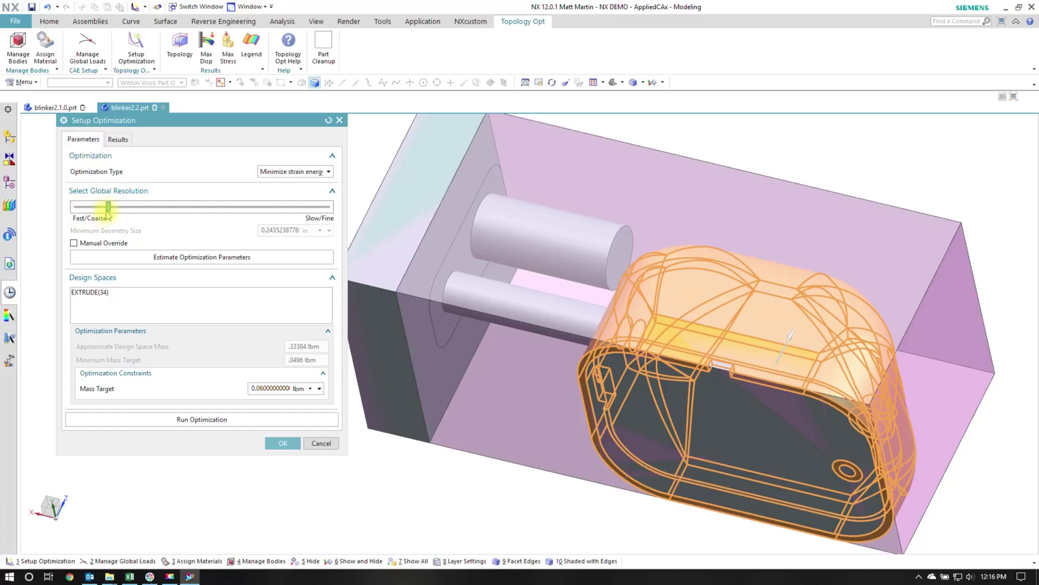
mouse_move(107, 213)
mouse_down()
mouse_move(321, 208)
mouse_move(124, 212)
mouse_up()
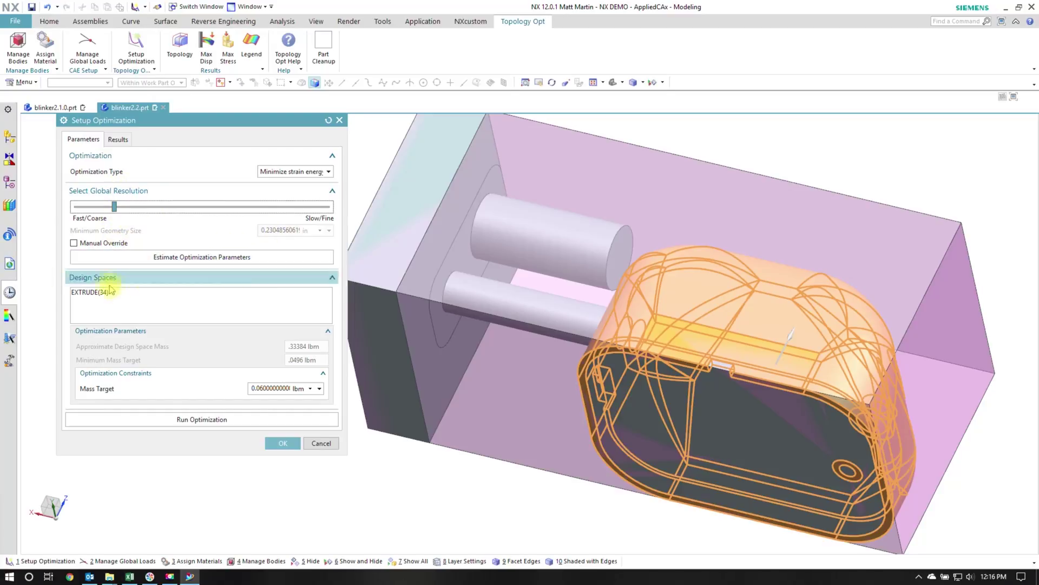
click(197, 259)
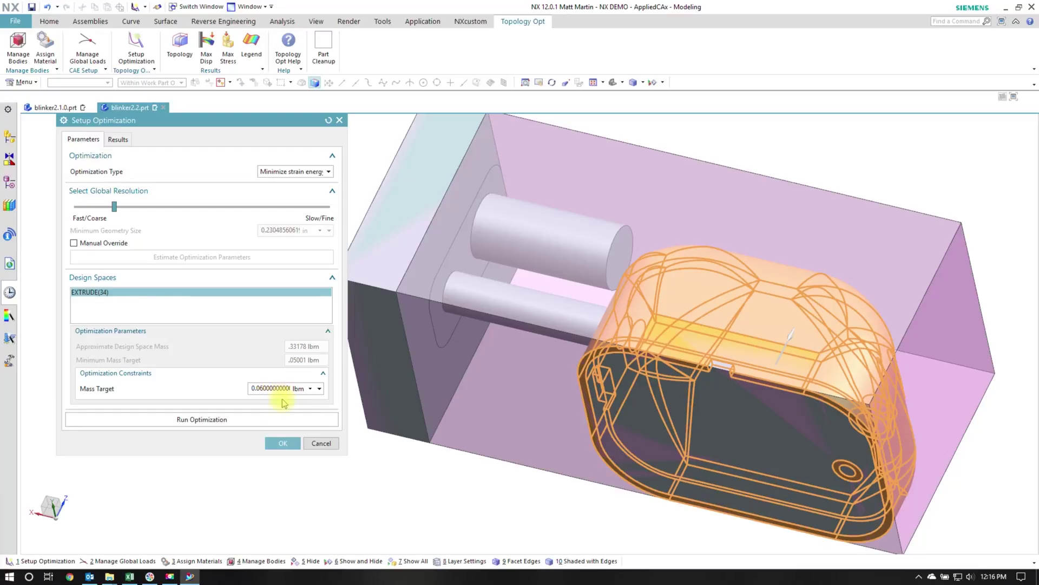
click(209, 425)
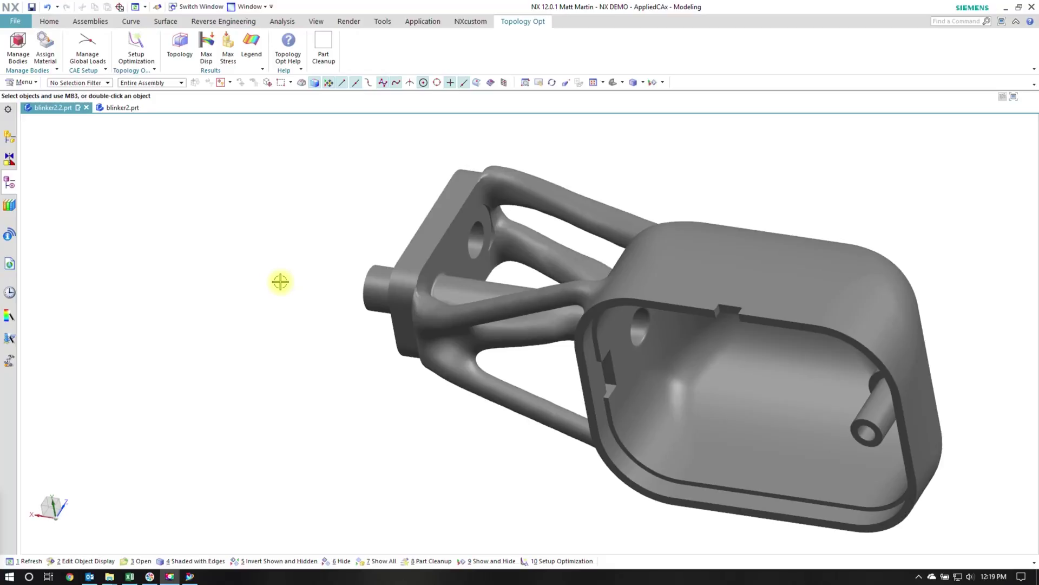
middle_drag(227, 267, 378, 290)
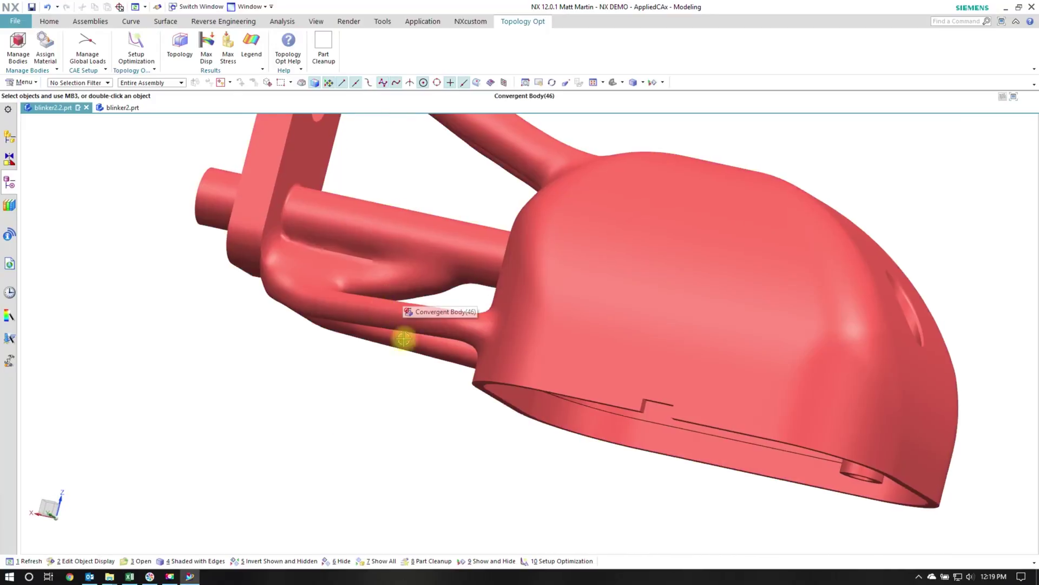
middle_drag(404, 339, 592, 209)
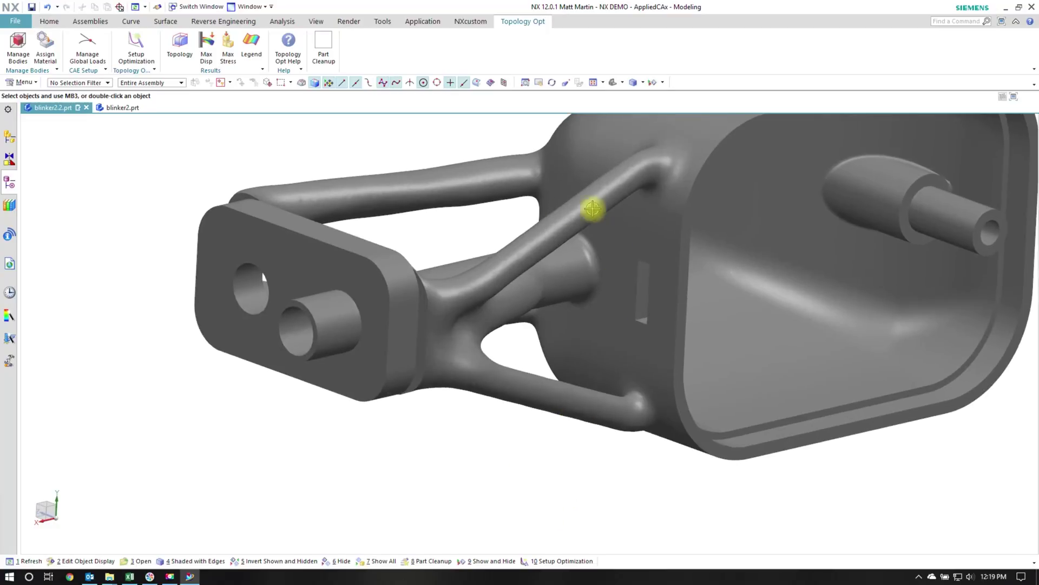
middle_drag(437, 299, 366, 137)
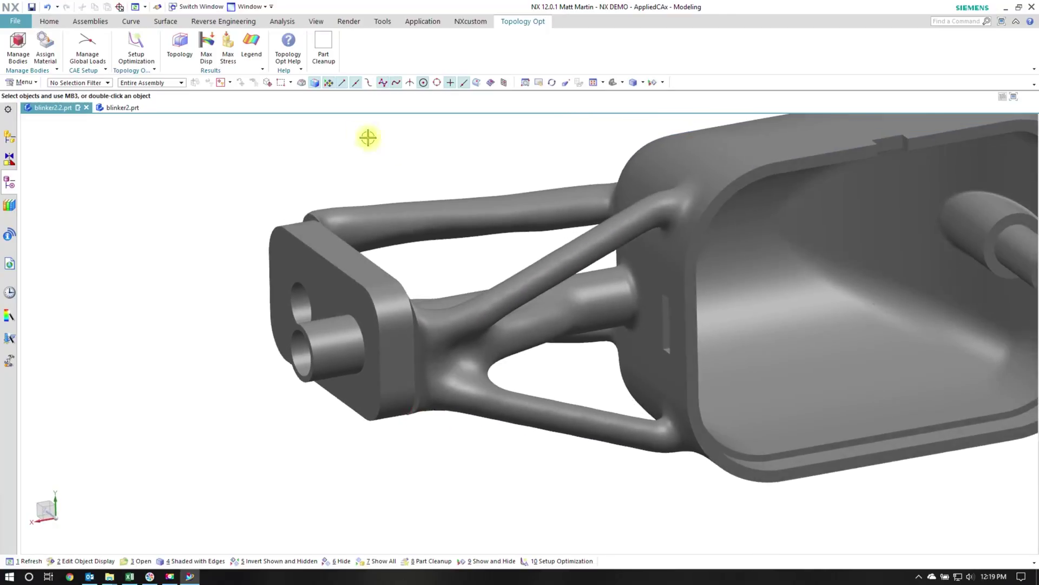
click(283, 22)
Check the bracket for wholly enclosed volumes, viewing the whole part before closing the check
click(763, 35)
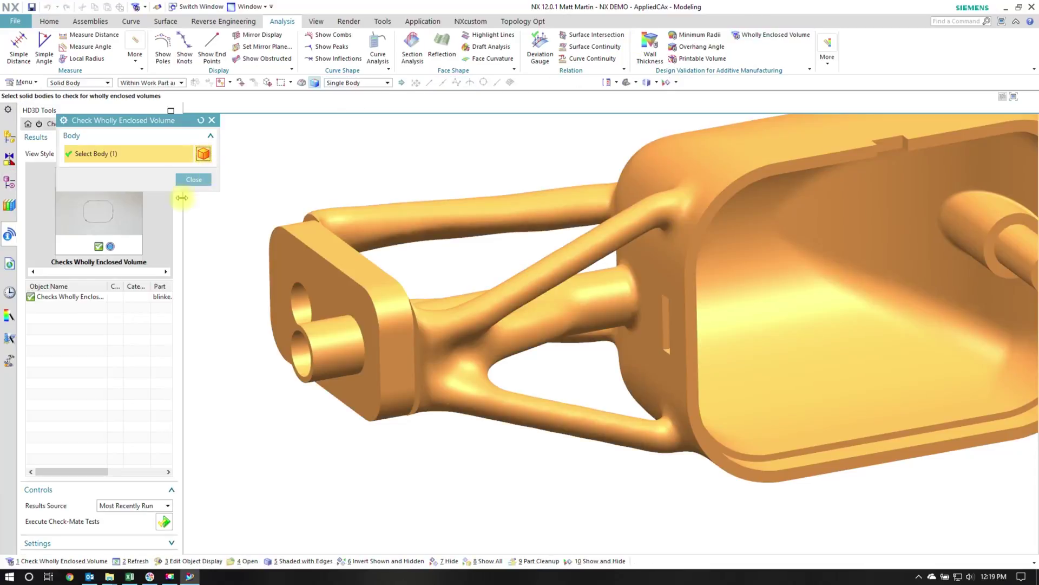
middle_drag(182, 198, 308, 202)
click(193, 179)
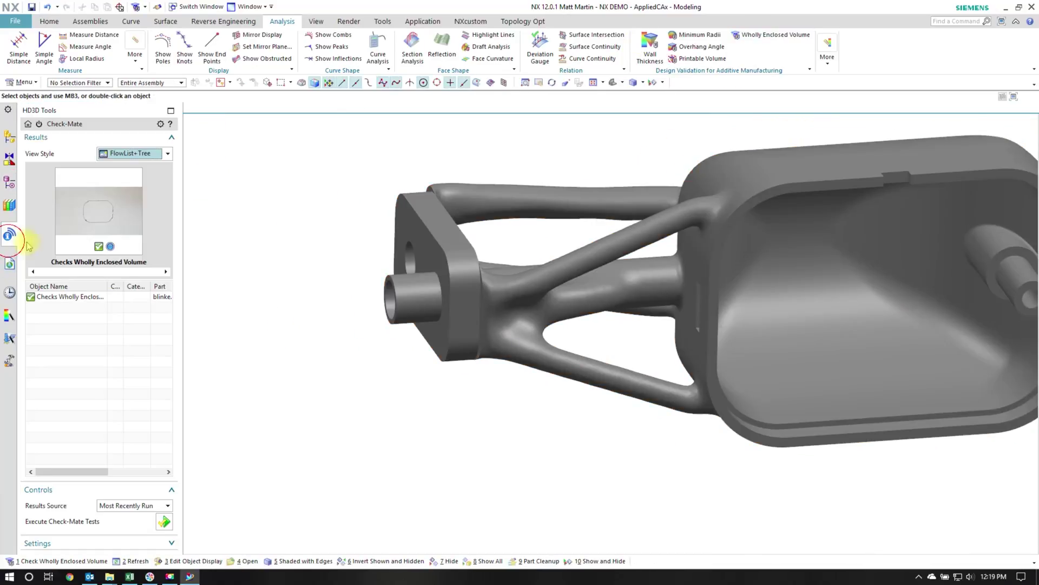
Run a 0.0150 minimum wall thickness check and inspect the red thin-wall spots
click(649, 48)
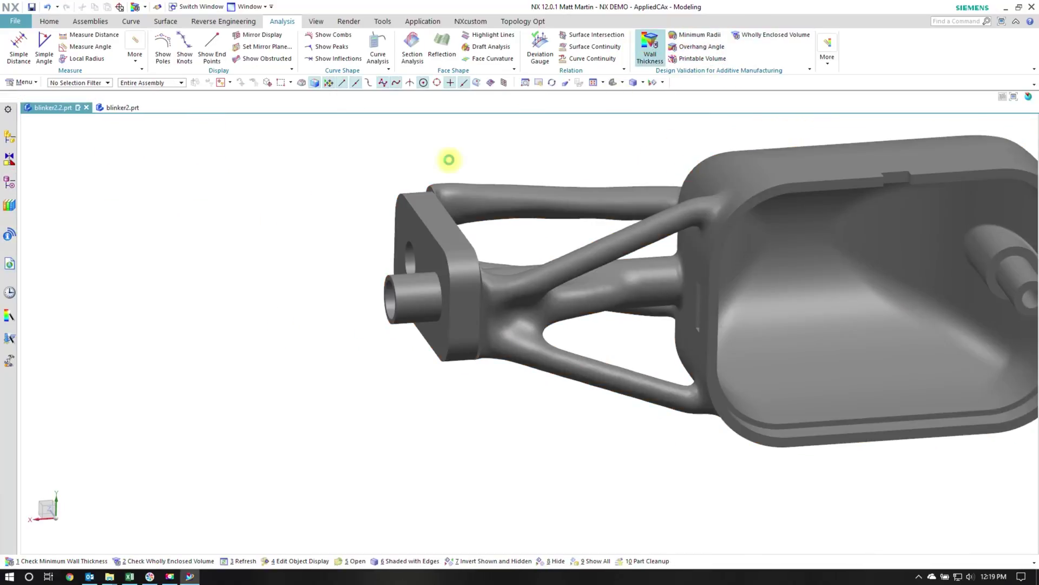
click(203, 304)
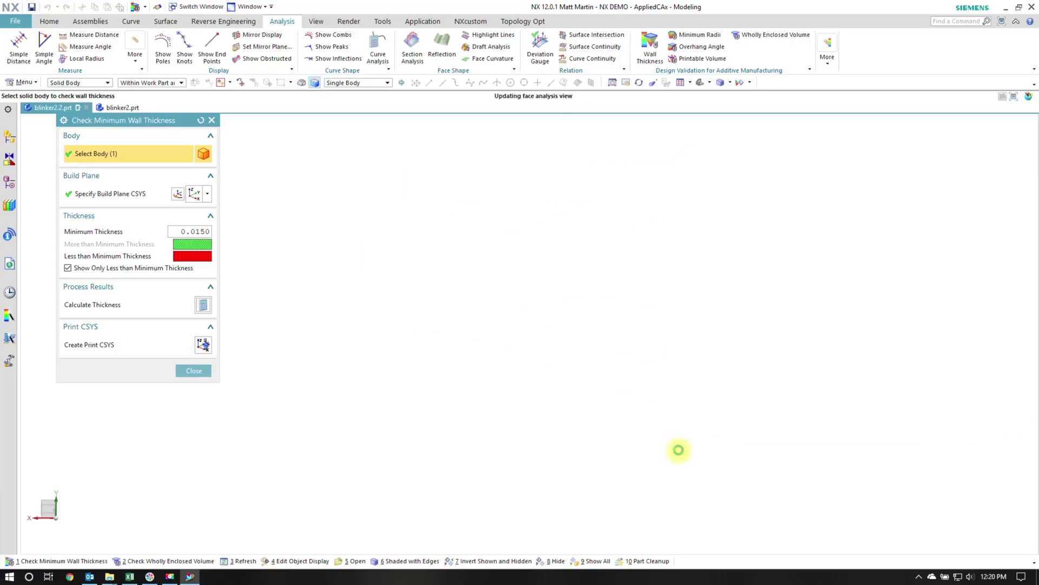
middle_drag(677, 447, 752, 379)
click(207, 374)
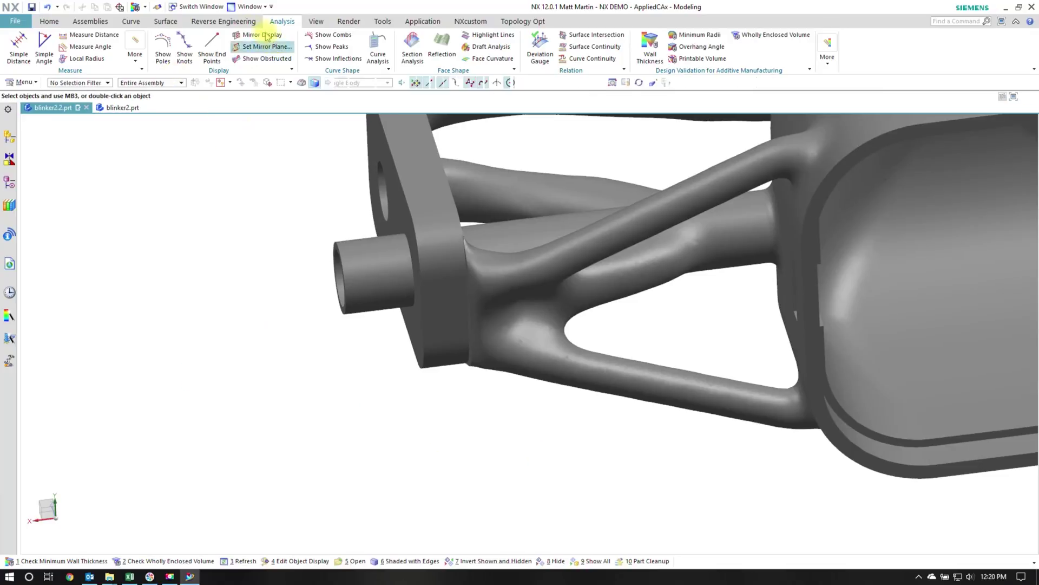
Show the bracket's facet mesh edges, toggling between static wireframe and shaded display
click(223, 21)
click(699, 47)
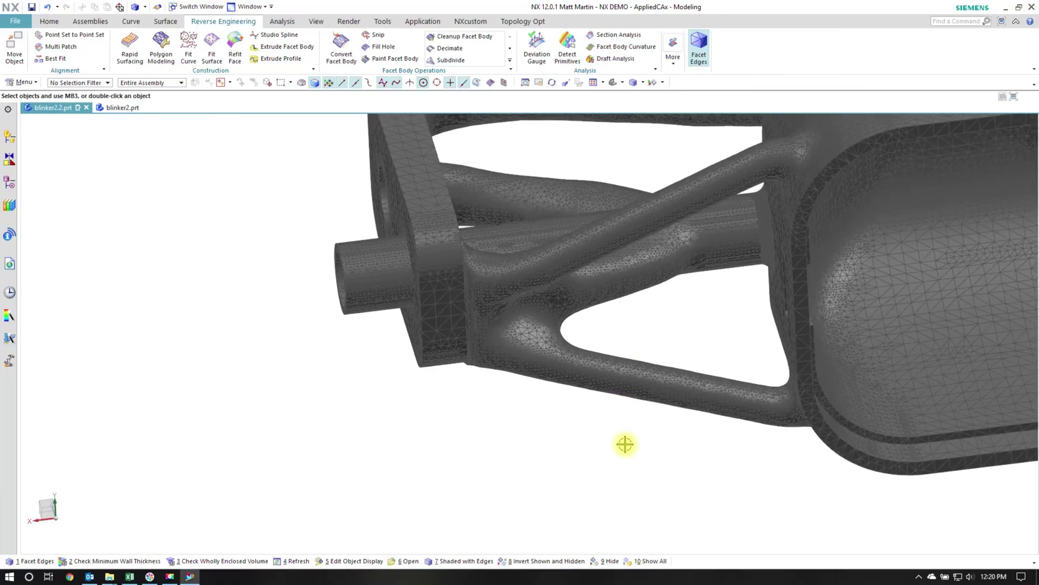
middle_drag(627, 441, 445, 424)
right_click(445, 425)
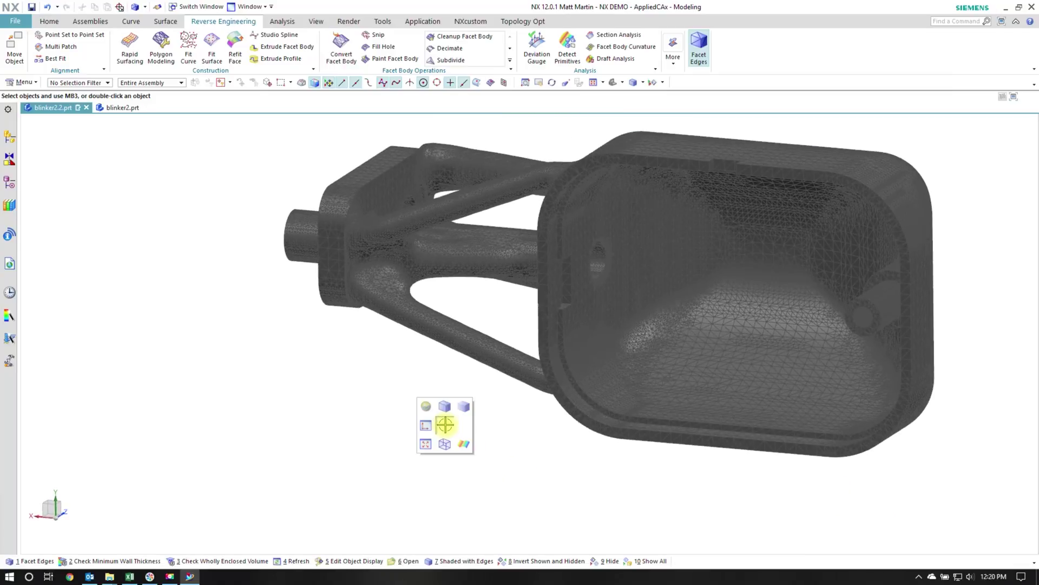
click(444, 441)
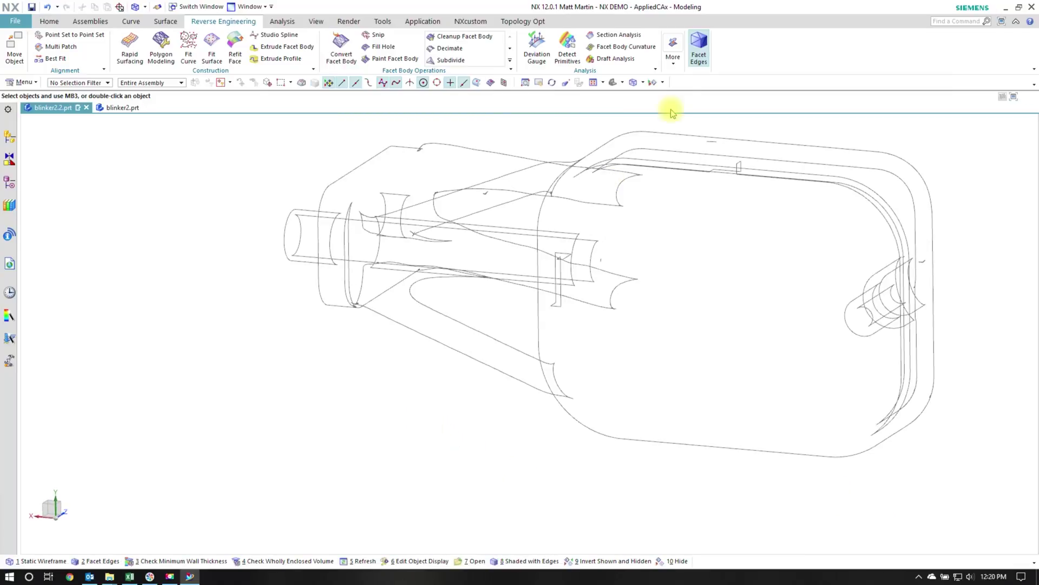
click(700, 47)
right_drag(414, 385, 414, 401)
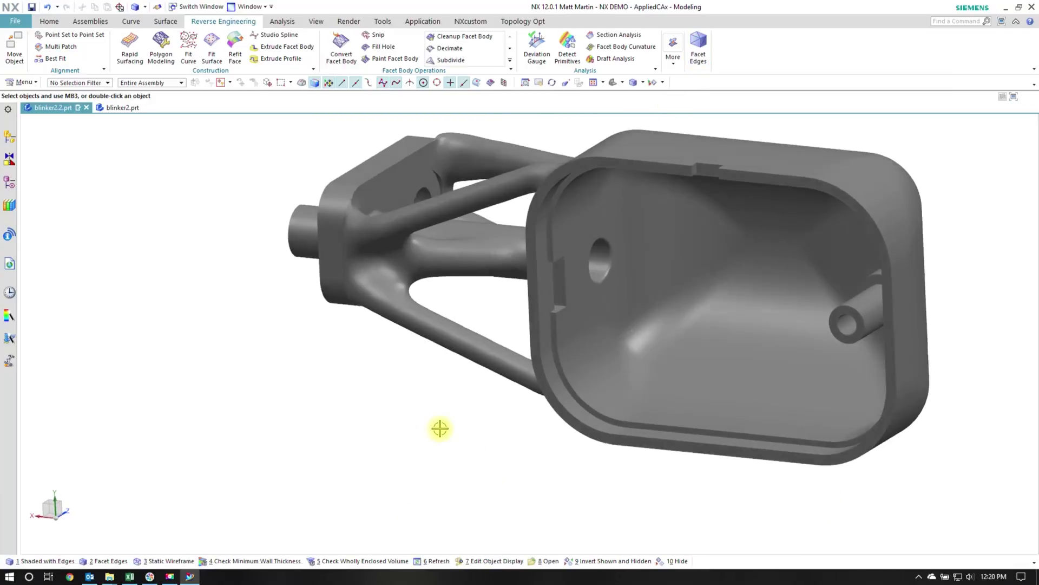
click(698, 53)
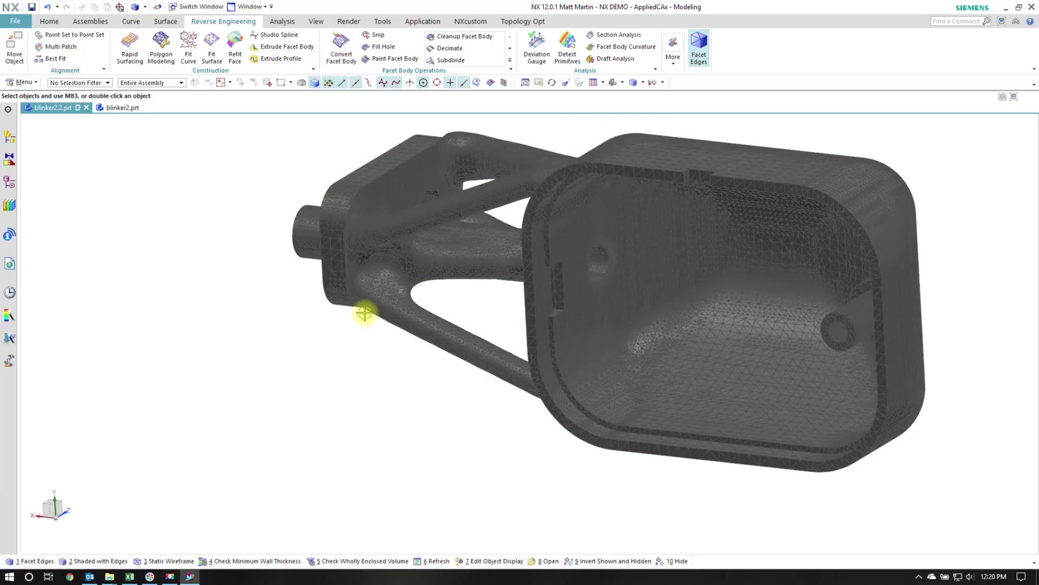
Set the bracket body's translucency to 90 with Ctrl+J and orbit the translucent body
key(ctrl+j)
click(629, 343)
middle_click(249, 234)
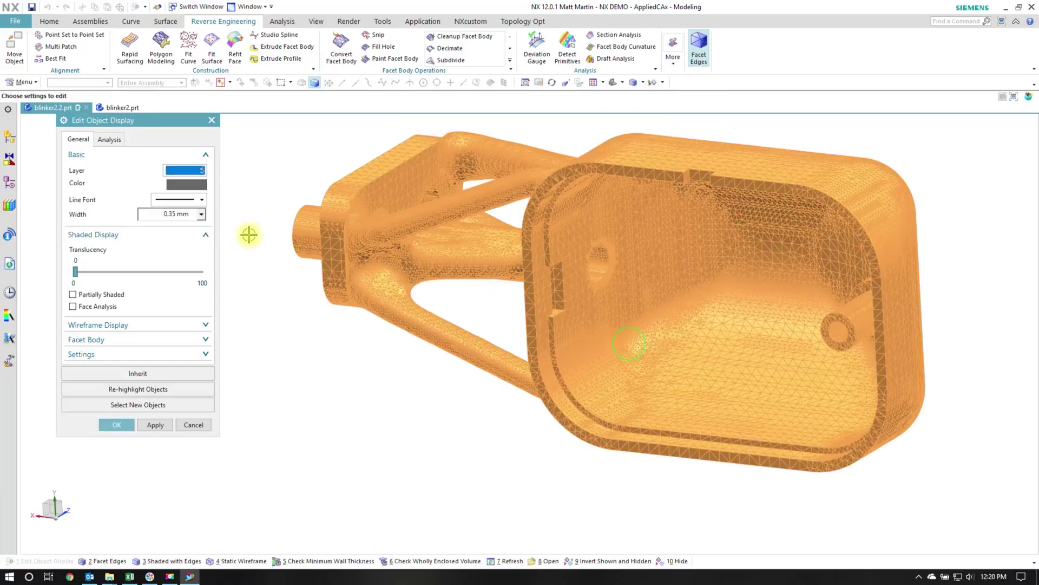
drag(75, 272, 189, 288)
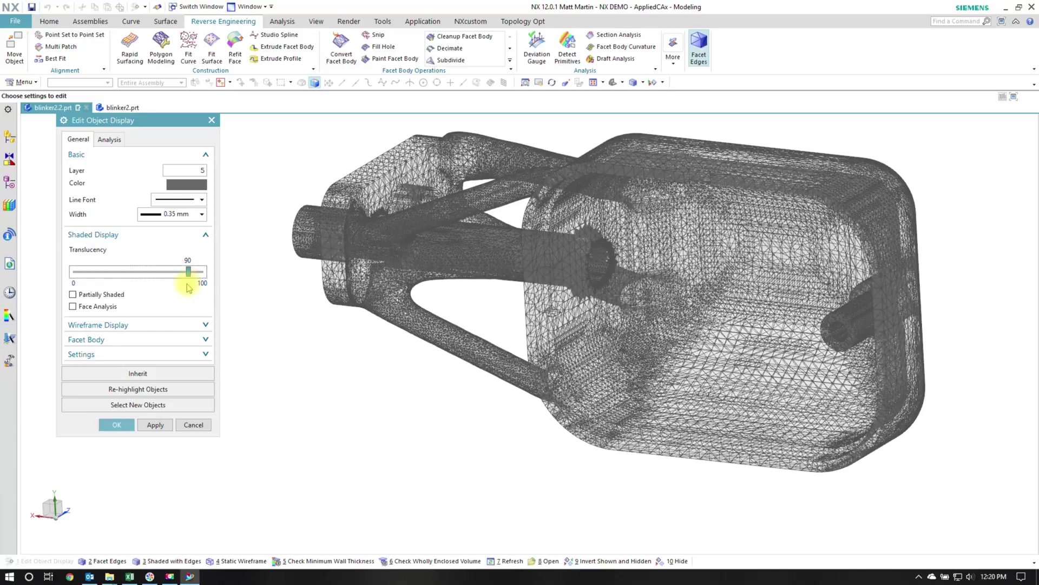
middle_click(207, 299)
middle_drag(471, 408, 195, 288)
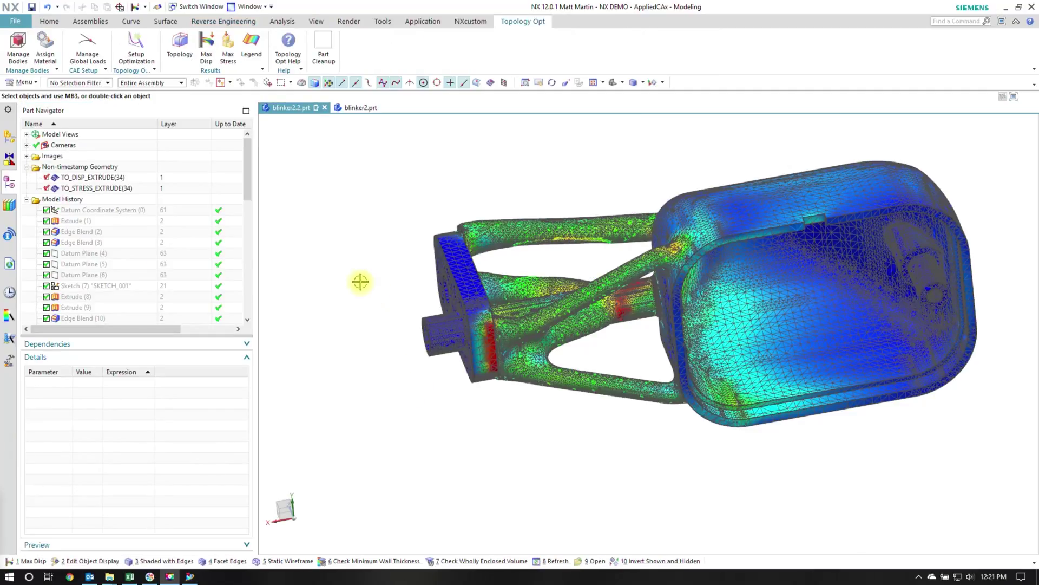
Show only TO_DISP_EXTRUDE(34) and read the maximum displacement of 1.991E-03 in
click(87, 177)
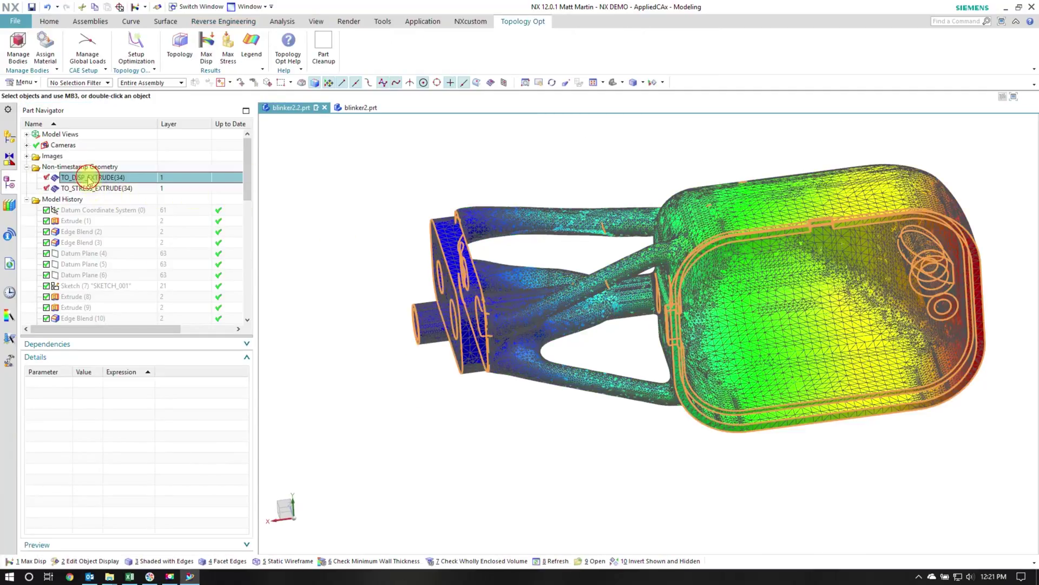
click(47, 177)
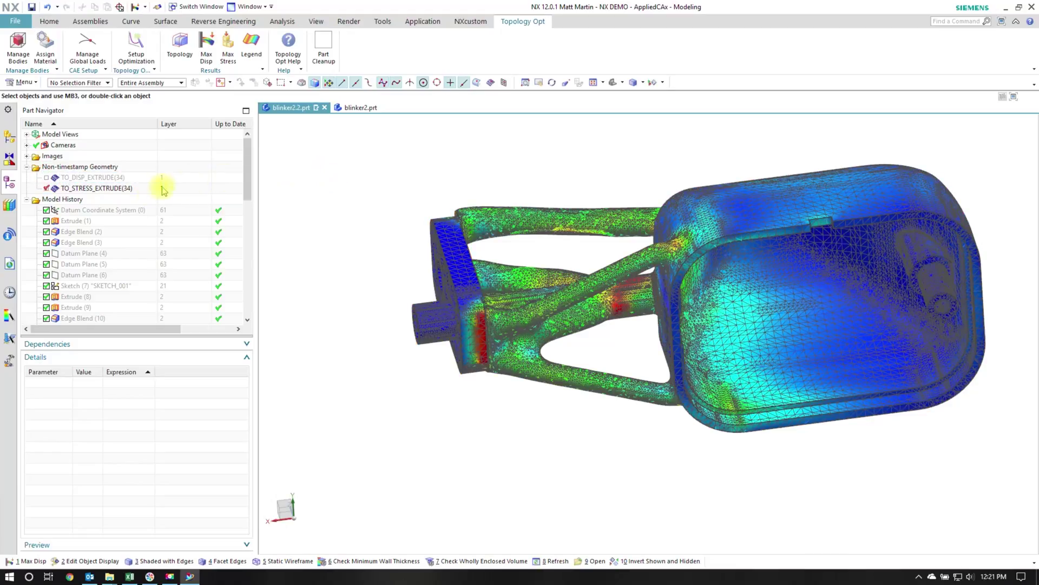
click(47, 188)
click(46, 177)
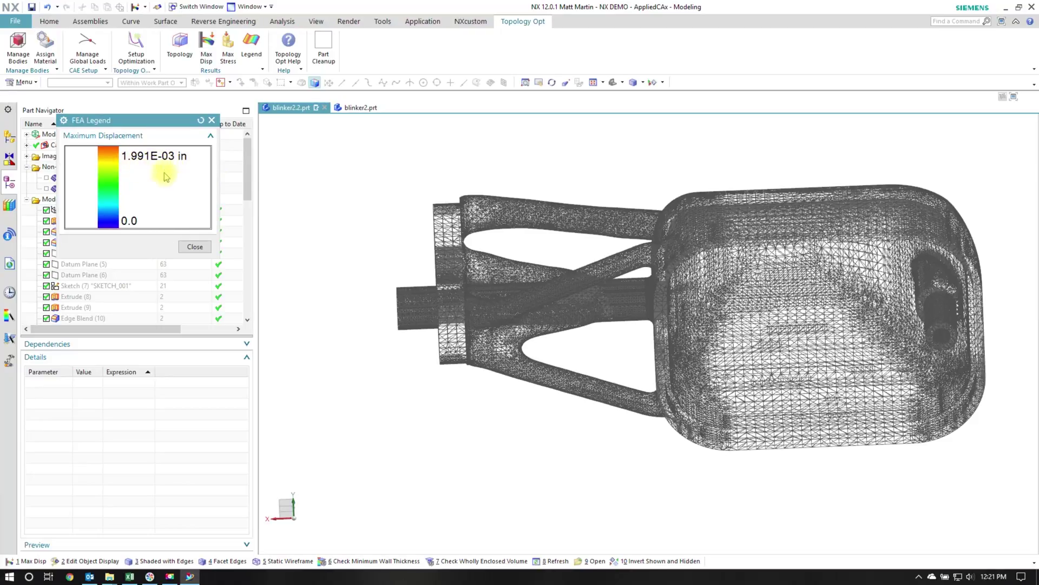
click(195, 246)
Show TO_STRESS_EXTRUDE(34) and read the maximum stress legend of 7.011E+01 psi
click(47, 188)
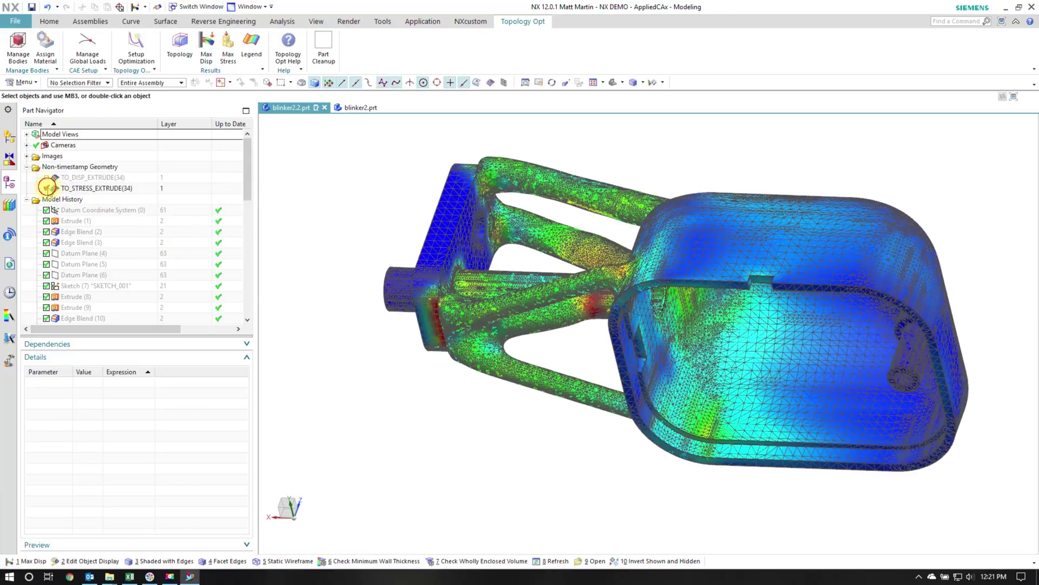
middle_drag(346, 284, 373, 295)
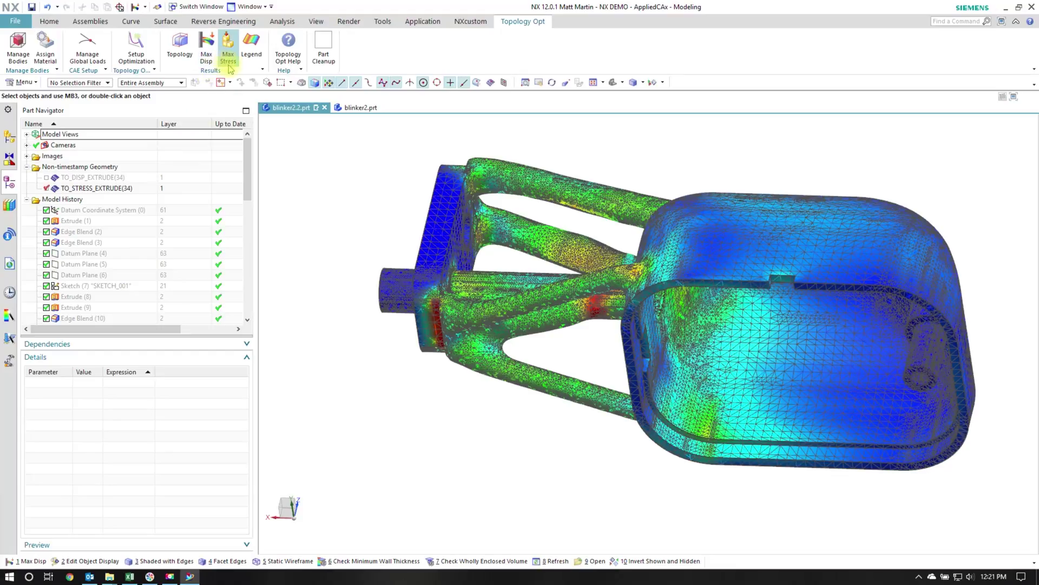
click(228, 60)
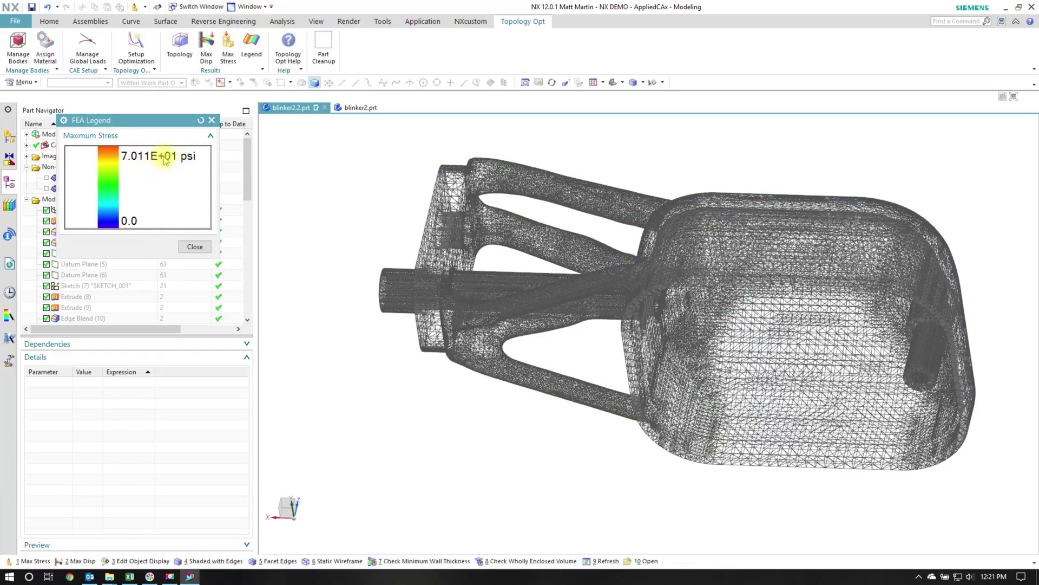
click(194, 250)
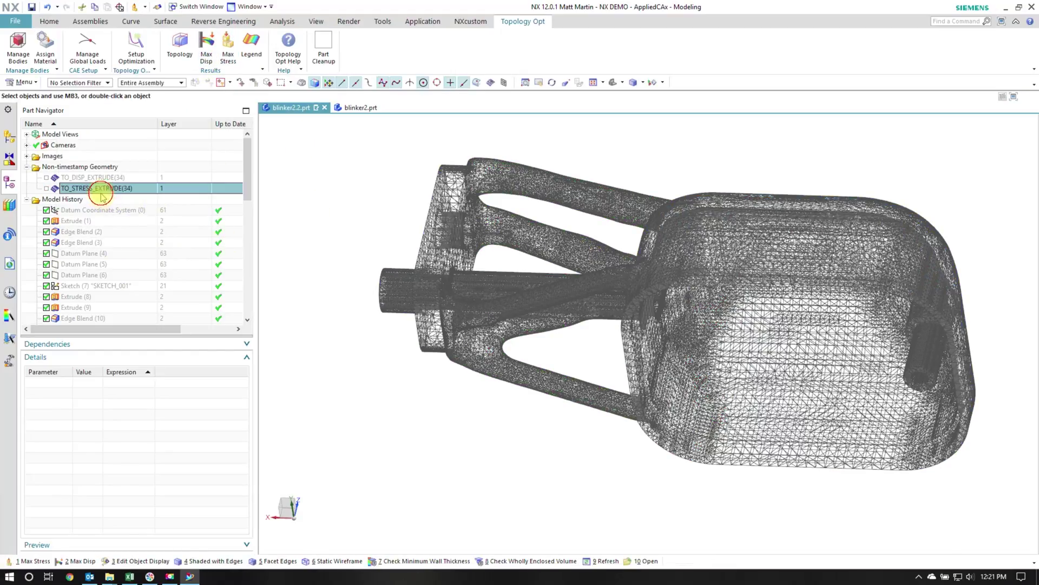
click(46, 188)
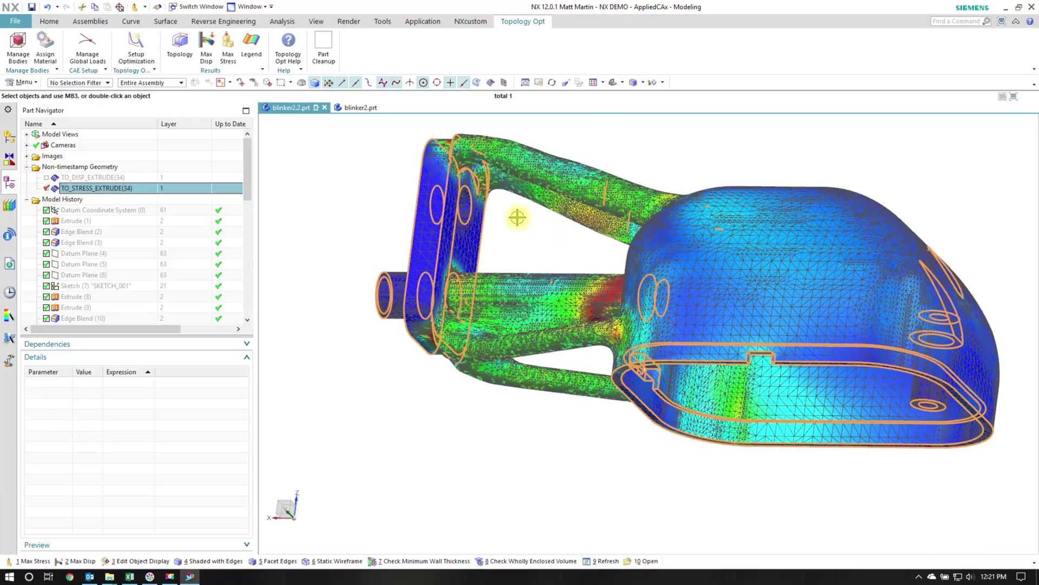
click(223, 22)
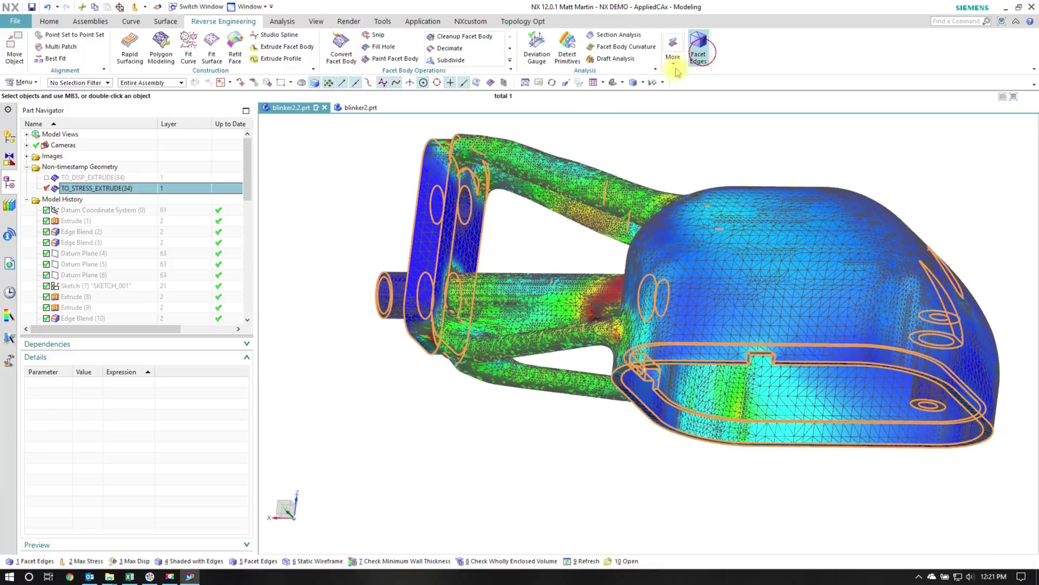
Orbit and zoom around the displacement-mapped struts, viewing them from the side, below and overall
mouse_move(531, 325)
middle_down()
mouse_move(677, 379)
mouse_move(839, 406)
mouse_move(520, 346)
mouse_move(678, 299)
mouse_move(742, 255)
mouse_move(901, 180)
mouse_move(427, 287)
mouse_move(256, 247)
middle_up()
middle_drag(256, 178, 729, 194)
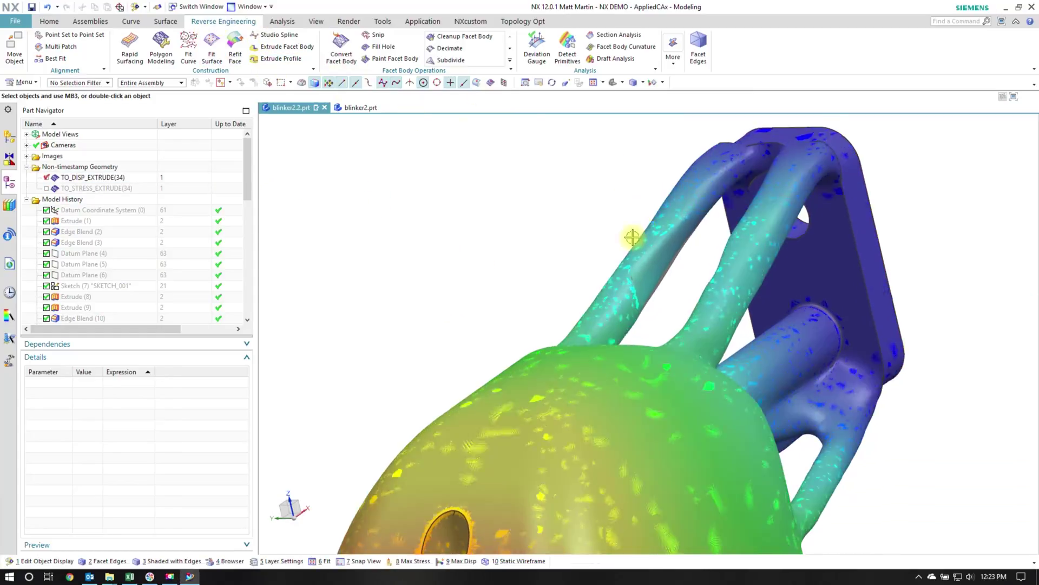
middle_drag(632, 237, 813, 320)
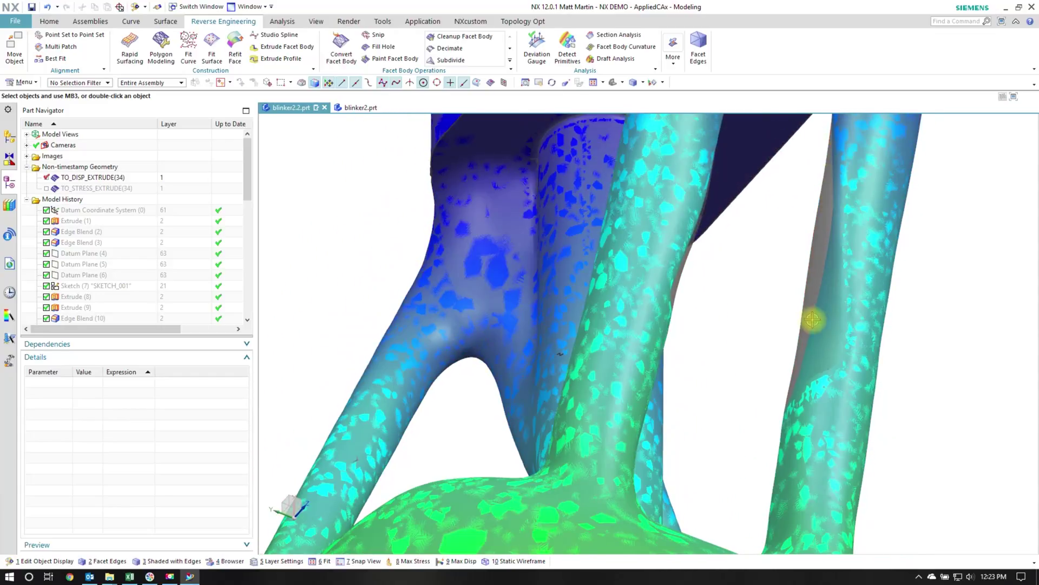
middle_drag(853, 256, 815, 242)
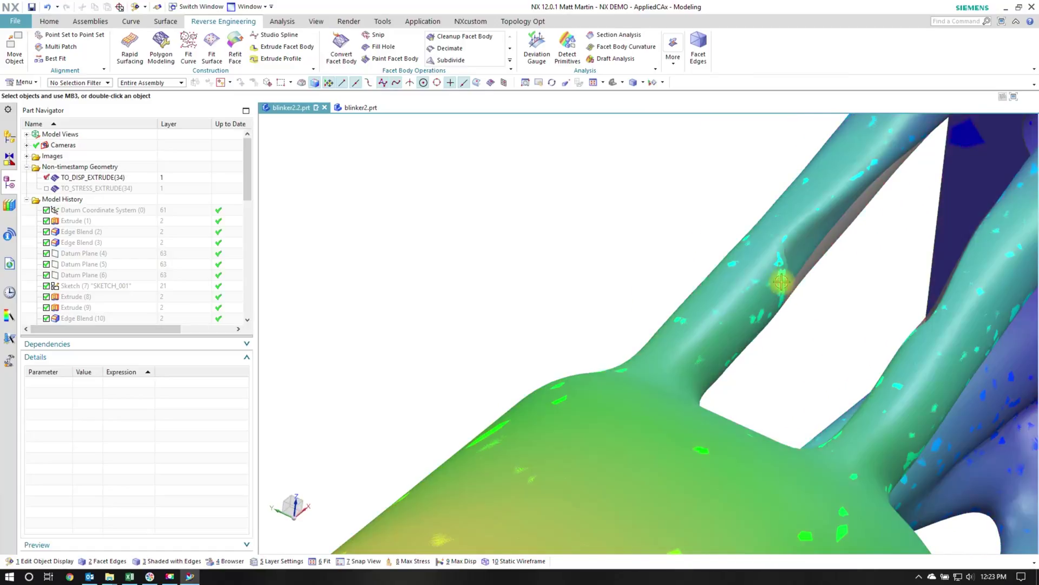
middle_drag(781, 282, 804, 209)
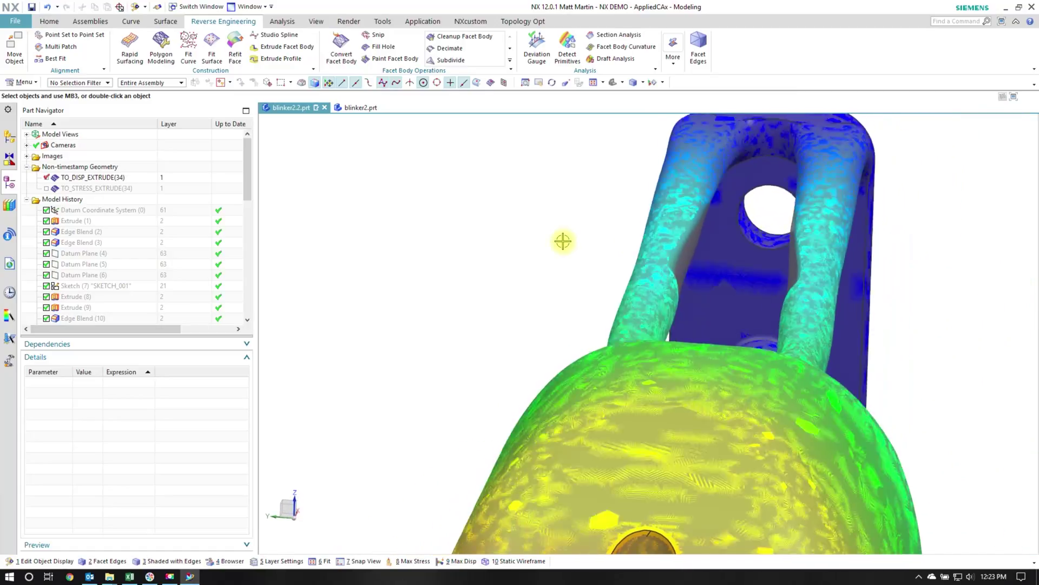
middle_drag(493, 240, 468, 107)
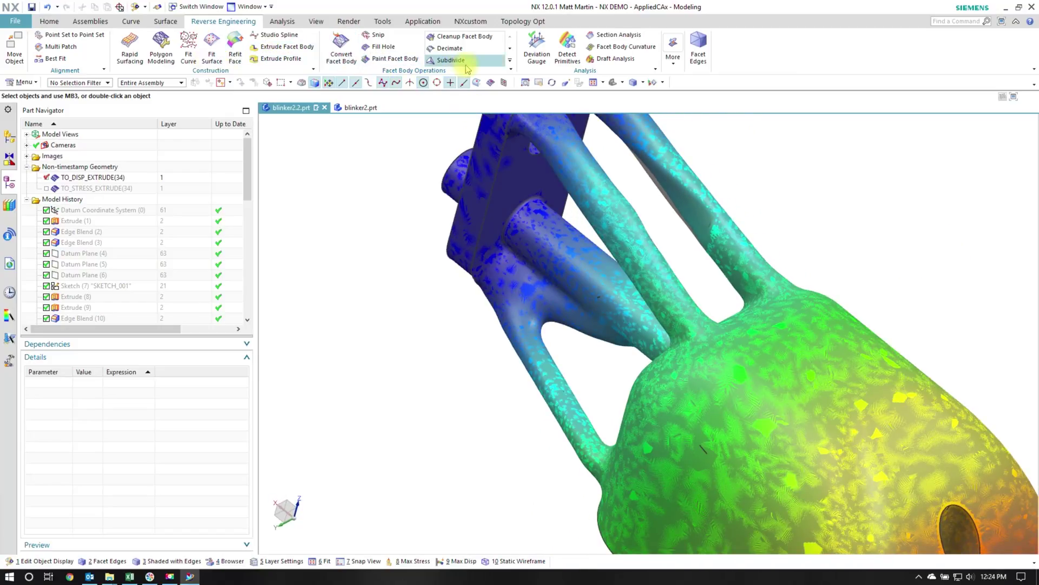
middle_drag(704, 141, 360, 202)
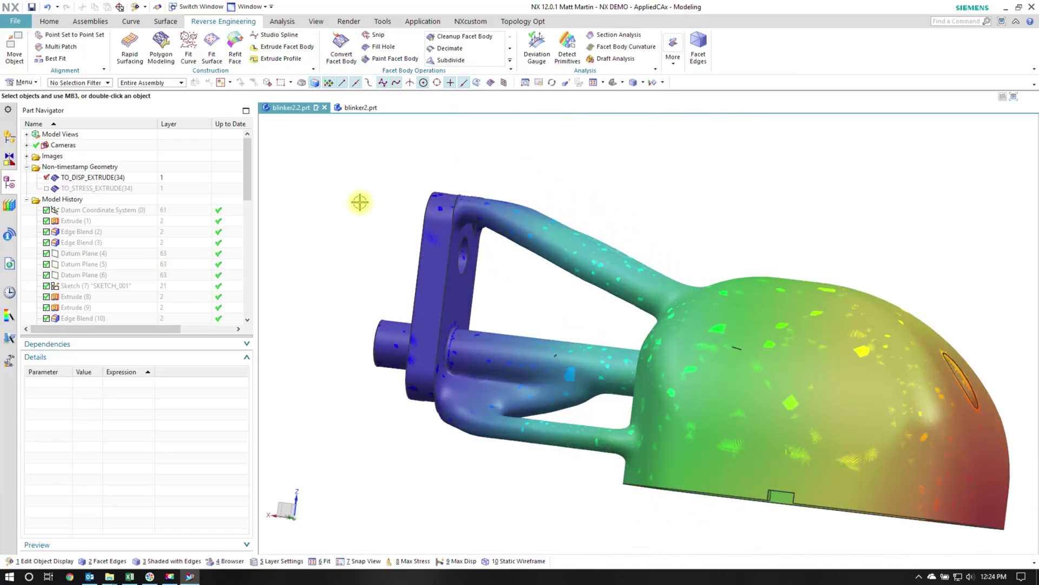